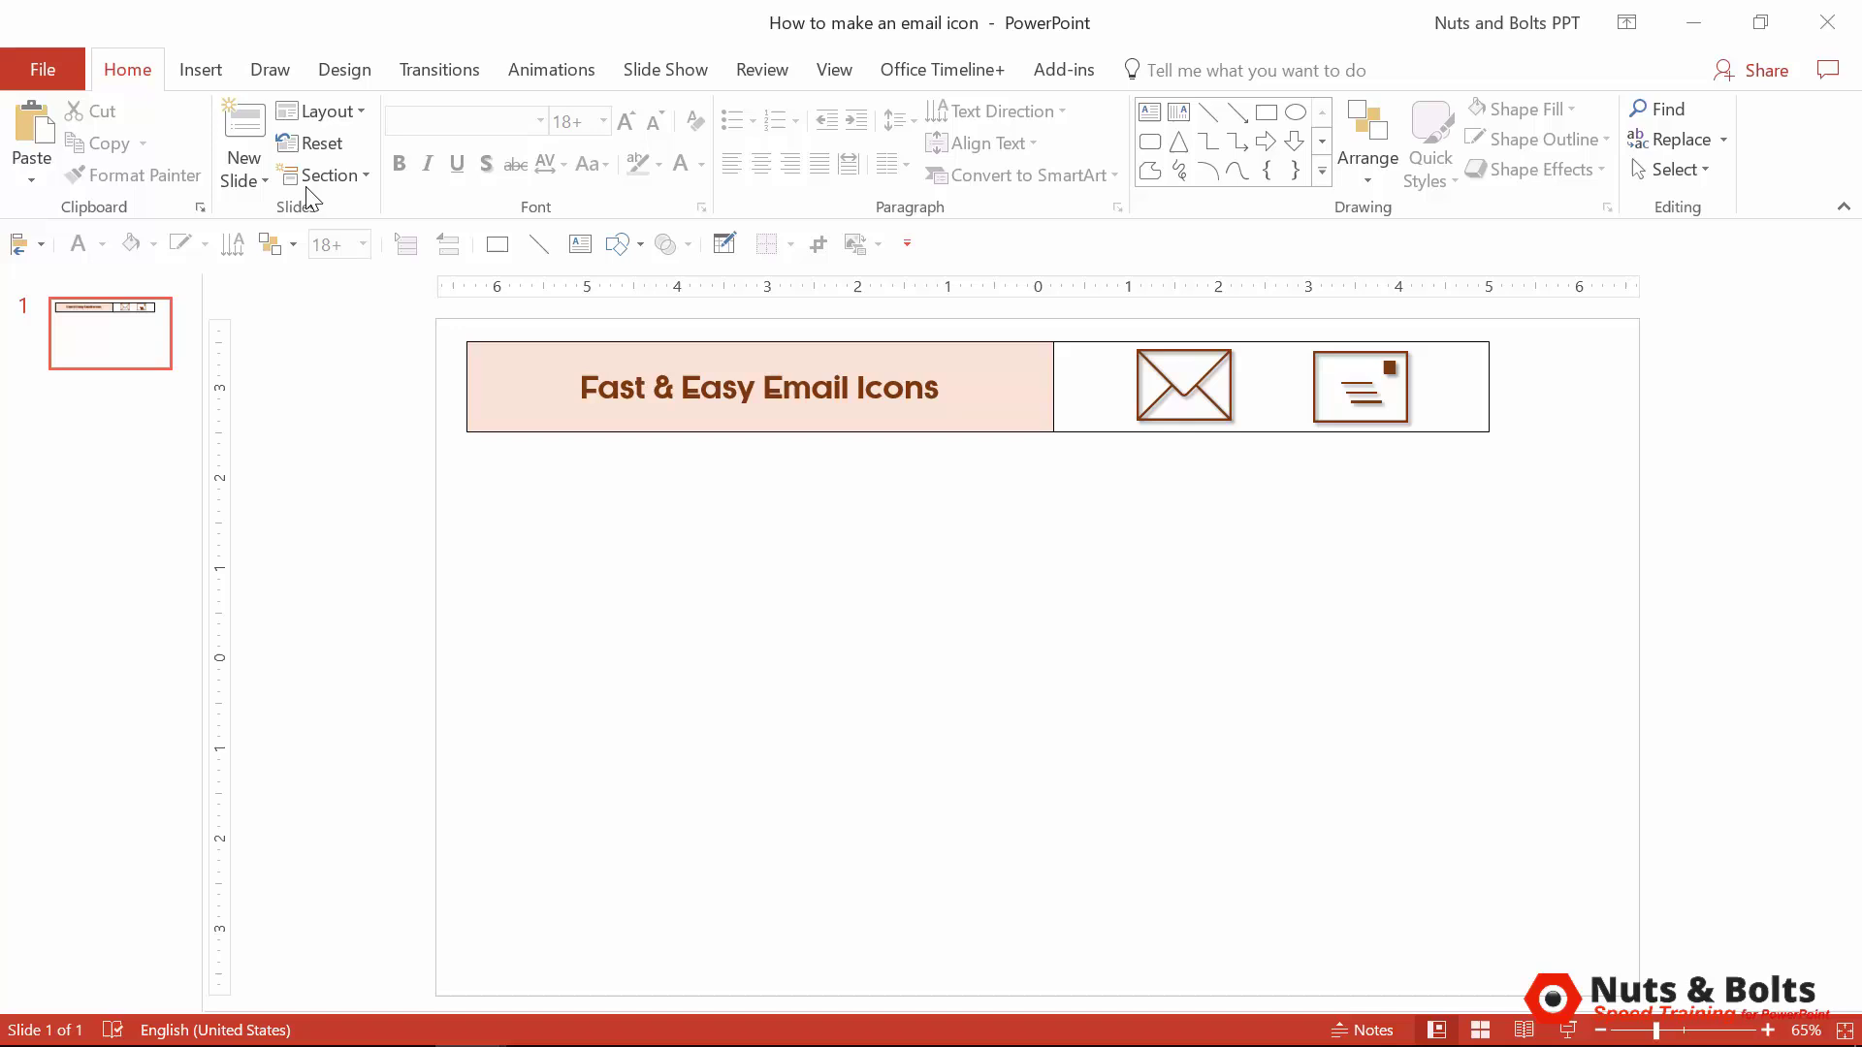
Step: Draw a large blue rectangle covering the slide below the title banner
left_click(199, 69)
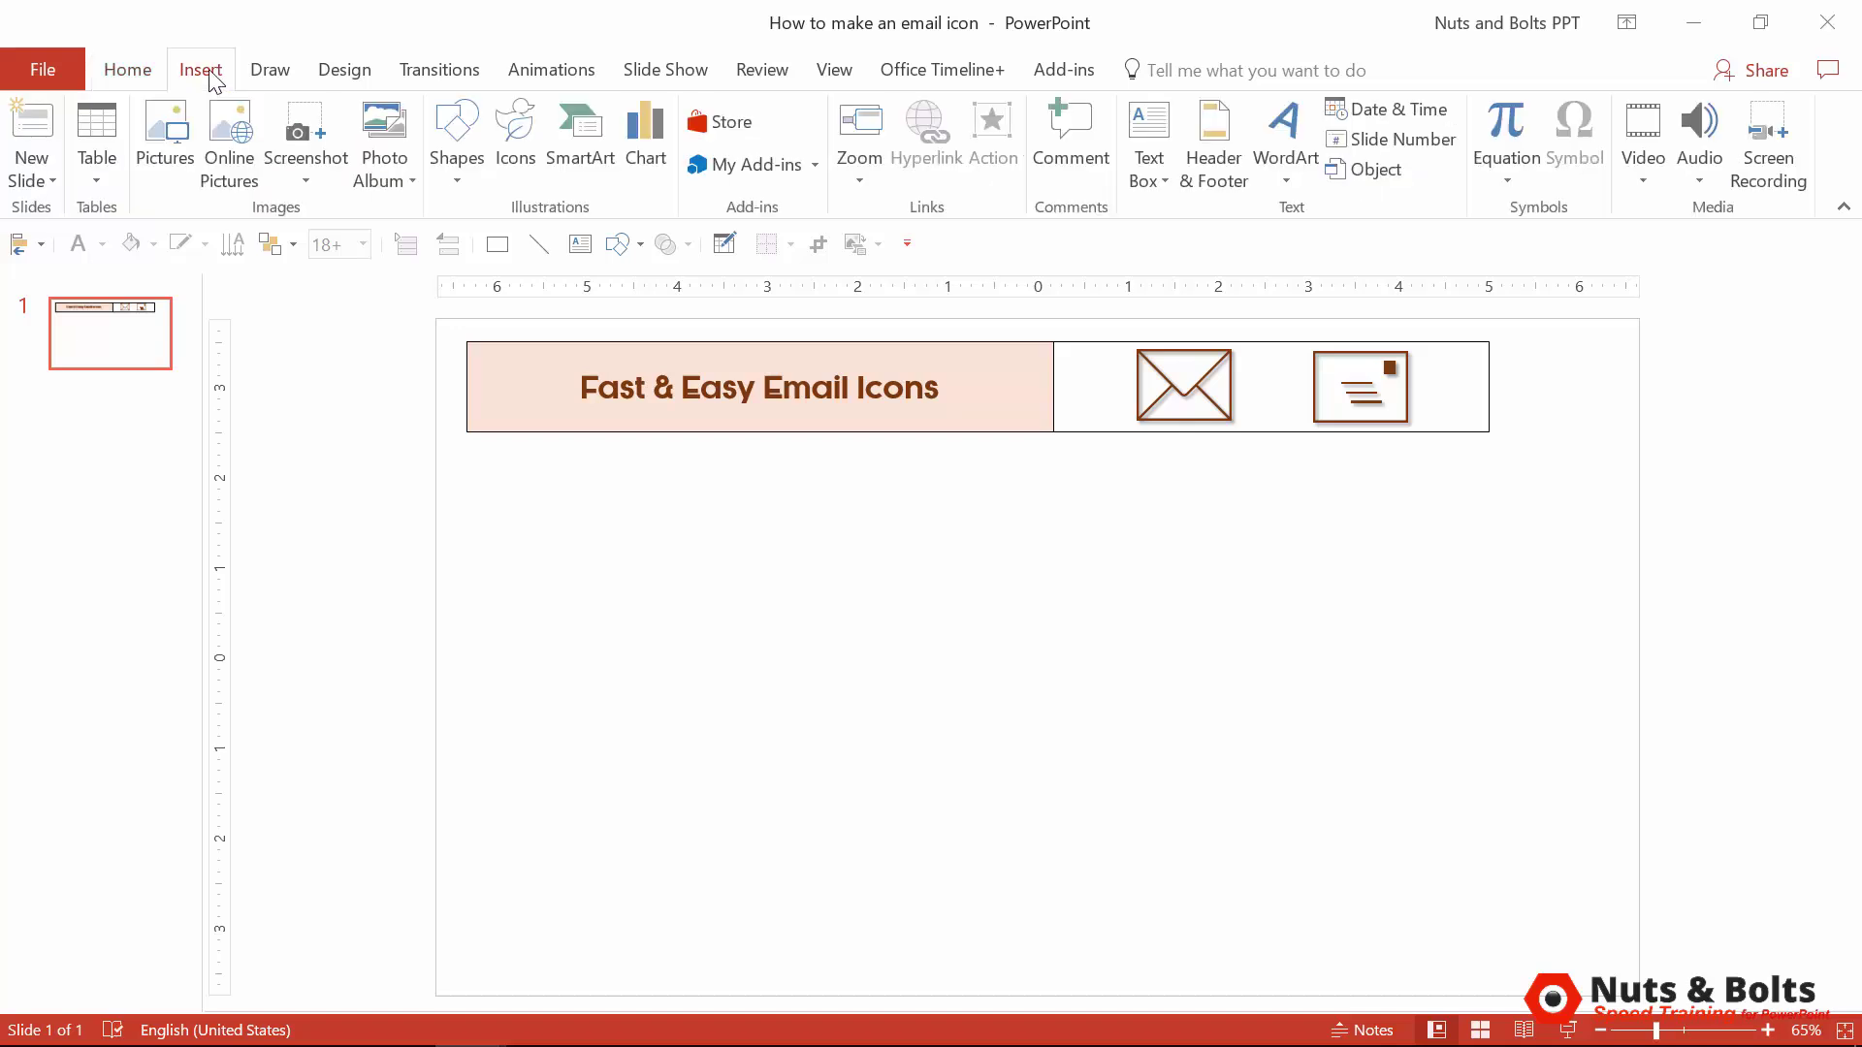
left_click(456, 173)
left_click(446, 388)
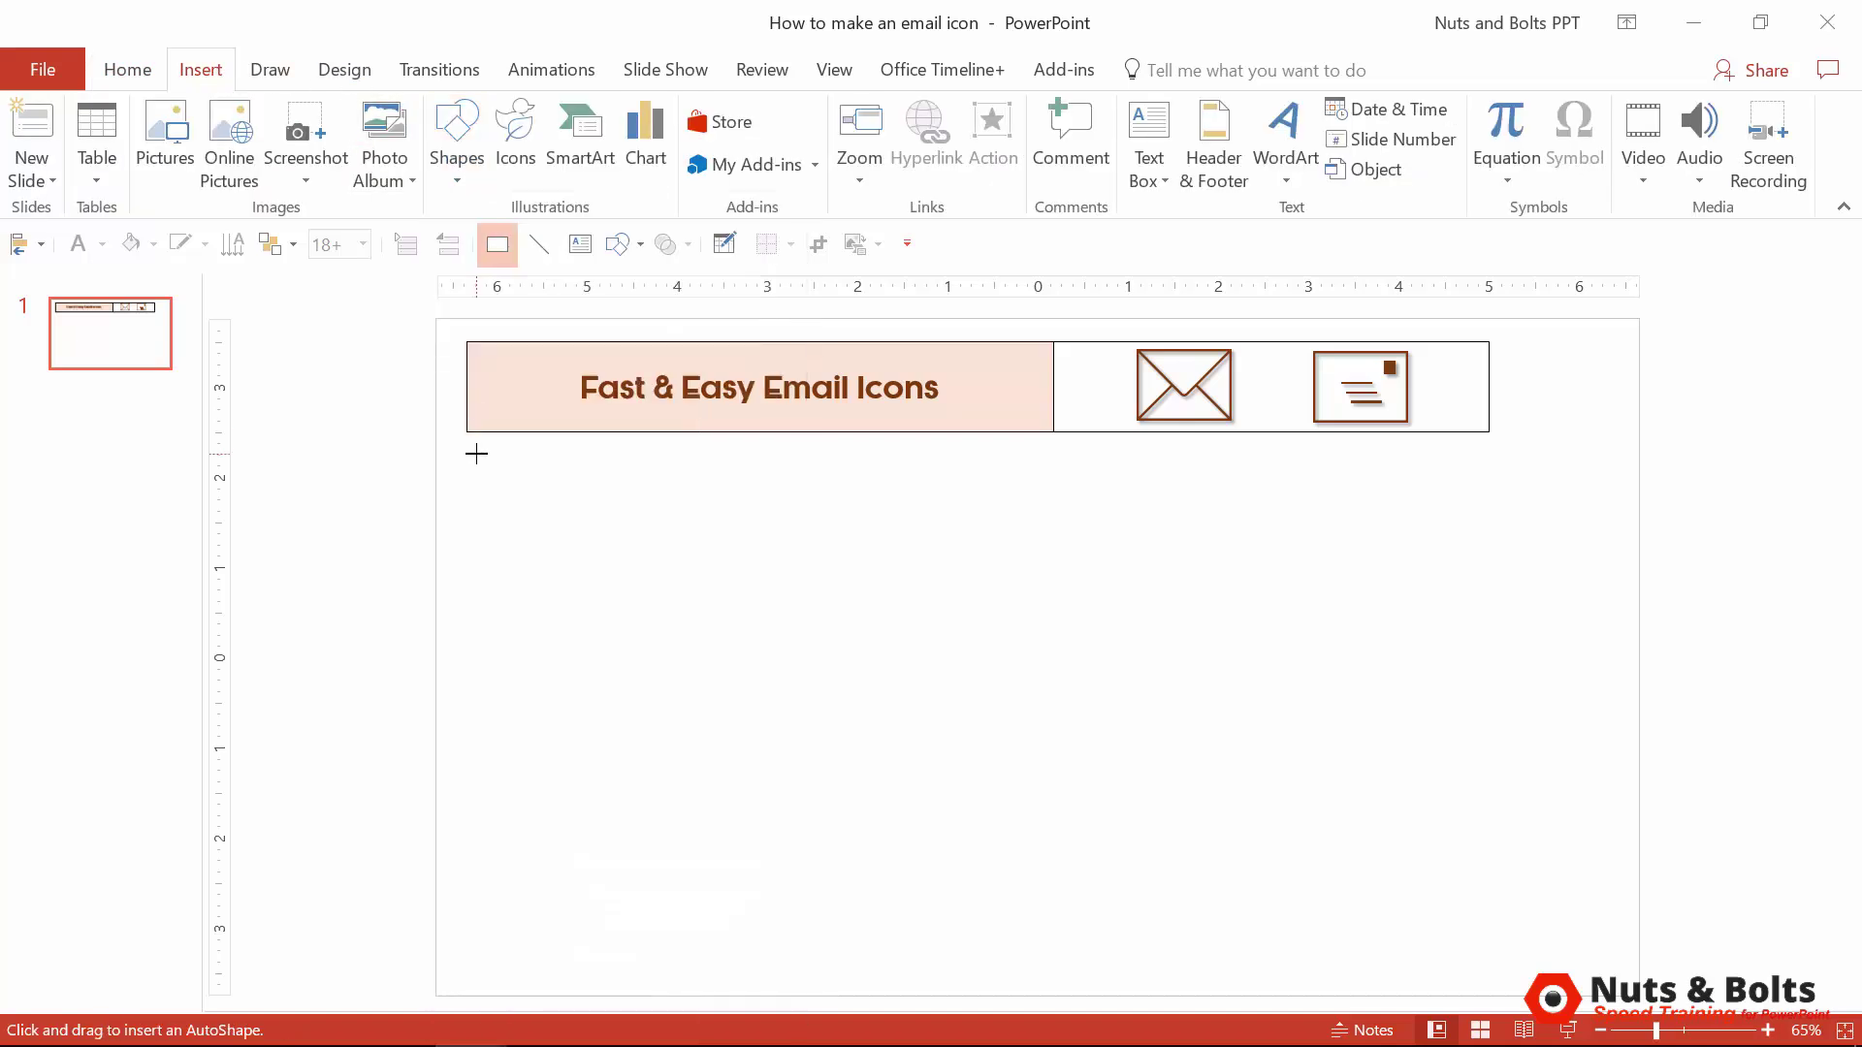
left_click_drag(476, 454, 1342, 980)
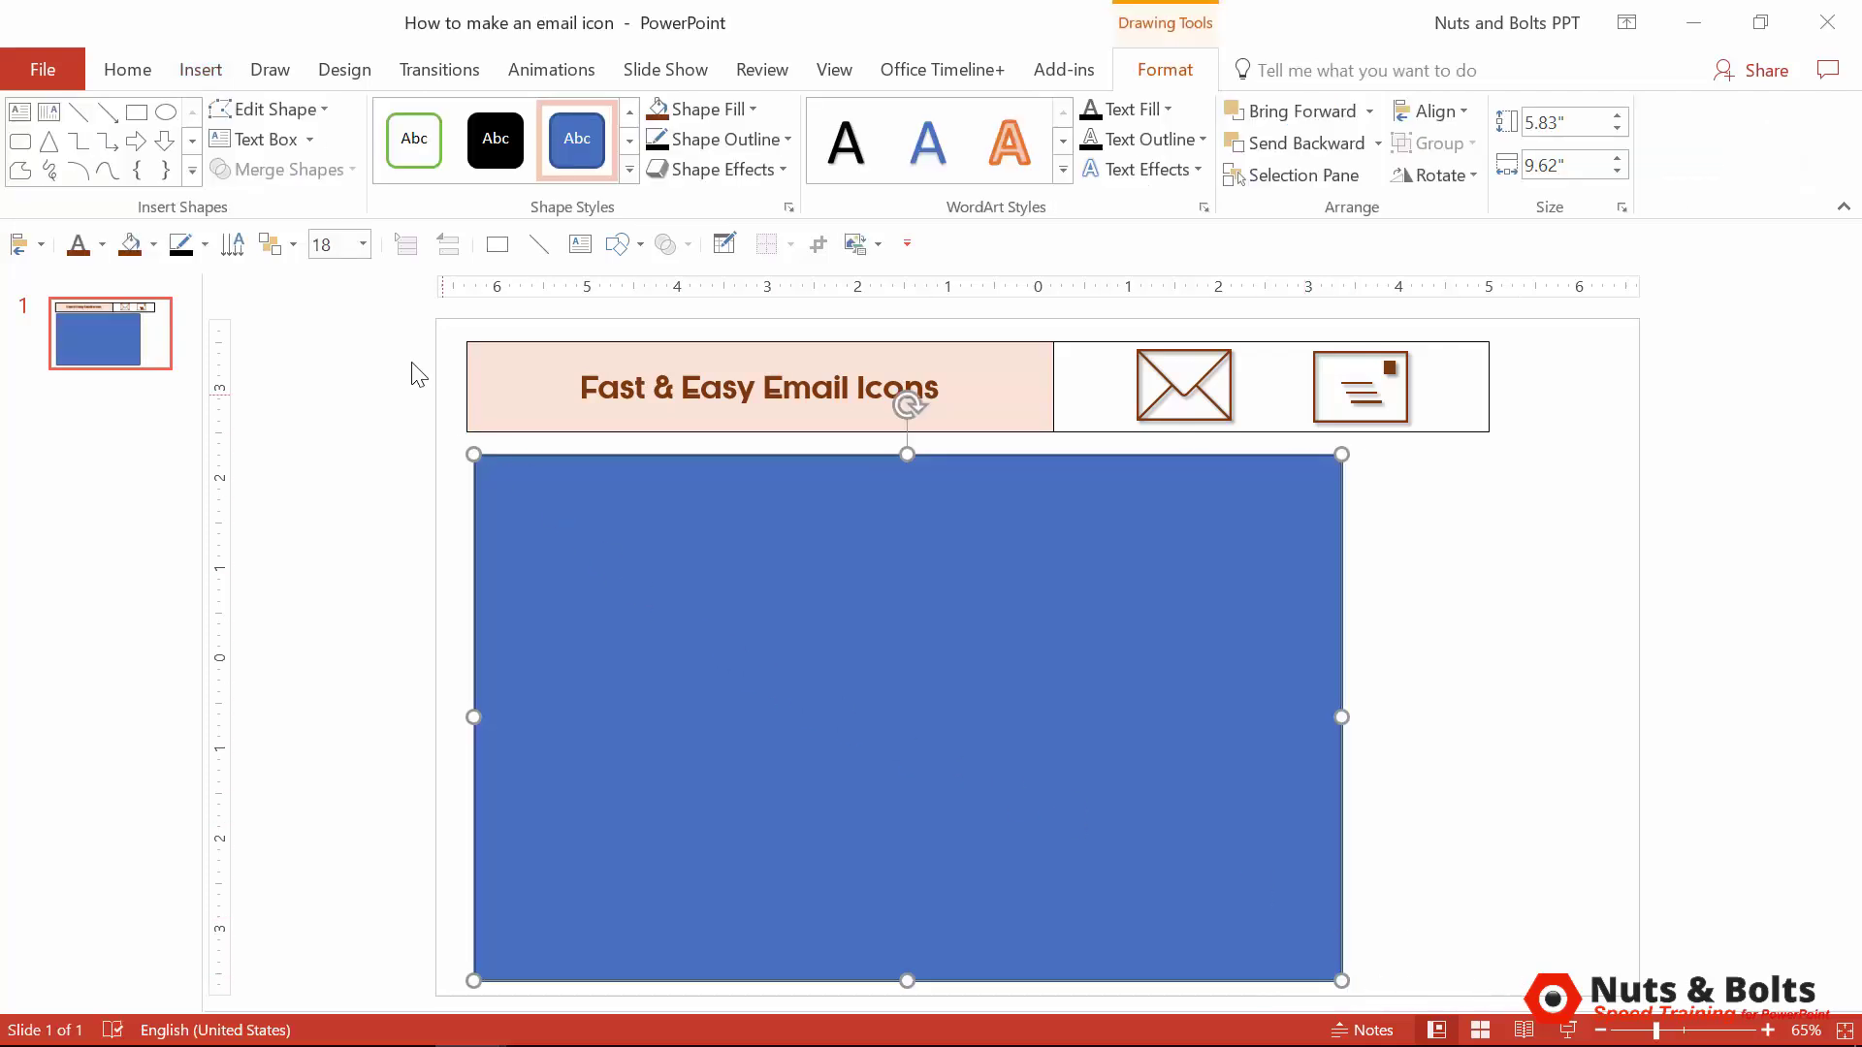
Step: Add a text box across the rectangle containing '*+' at 250 pt font size
left_click(257, 139)
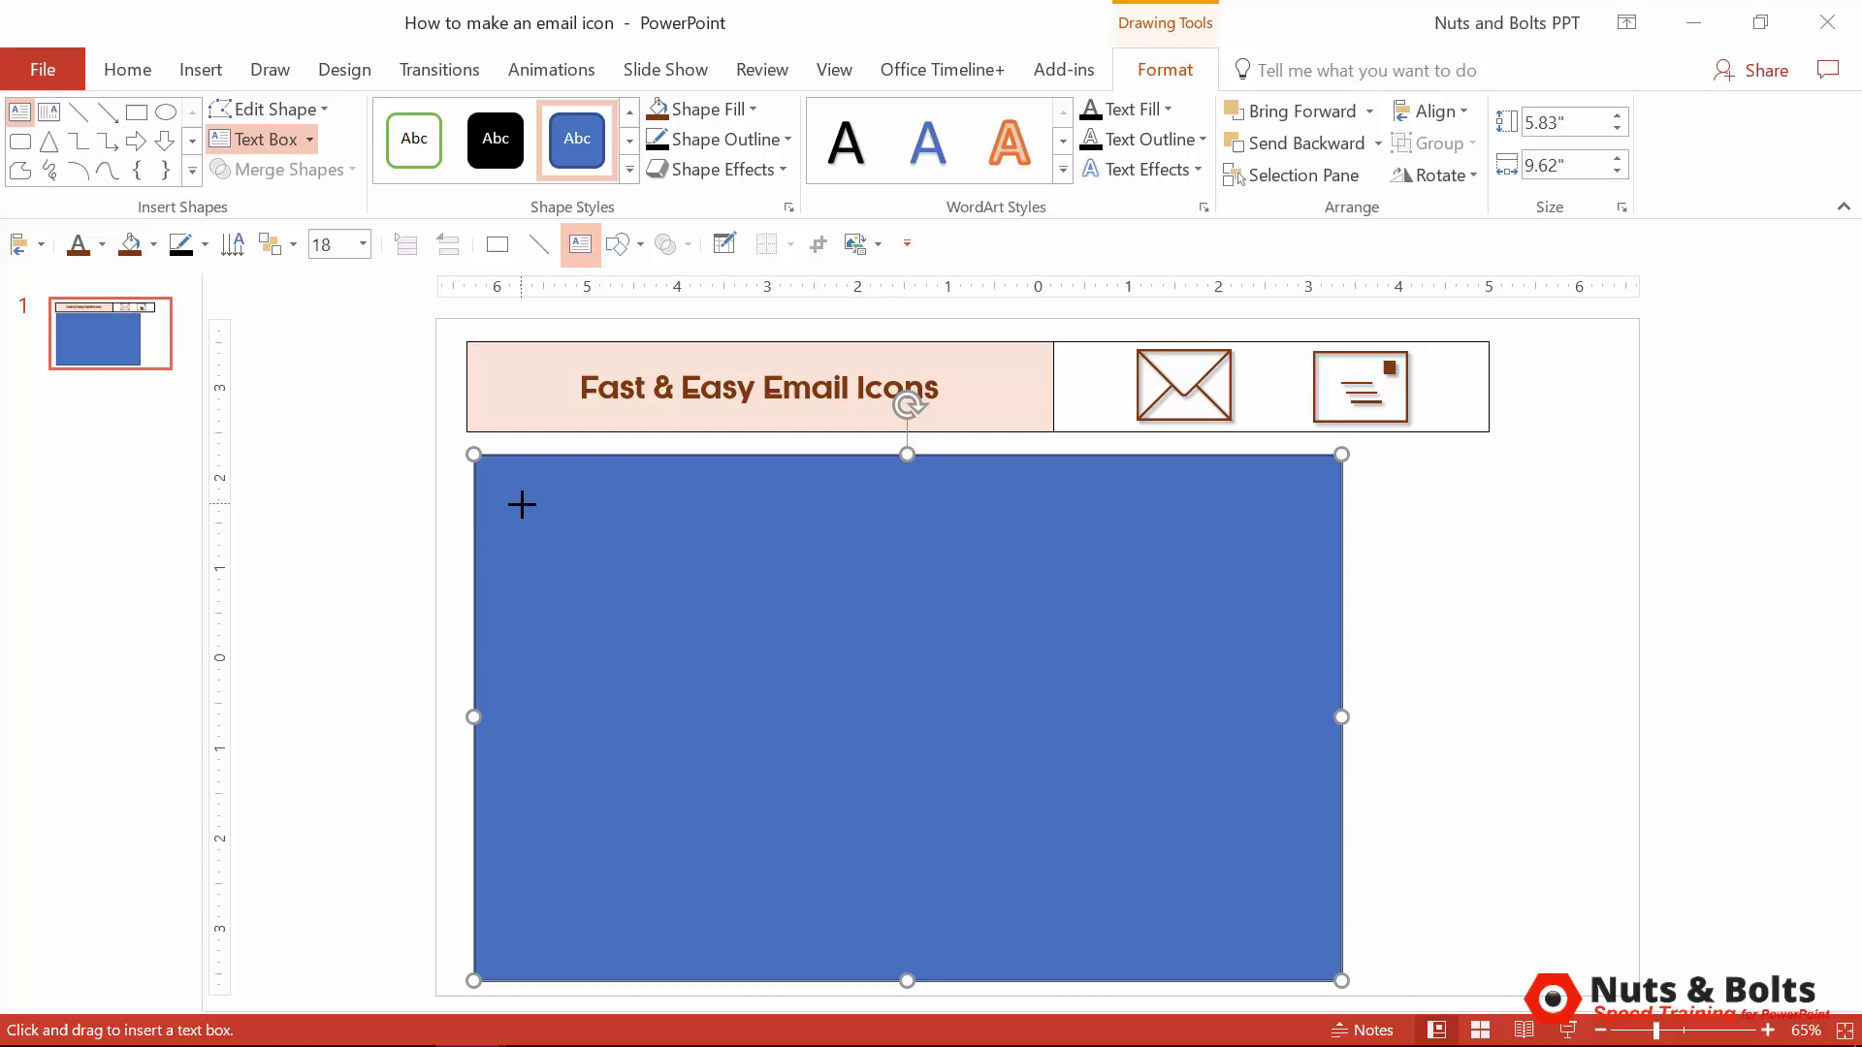
left_click_drag(522, 505, 1591, 927)
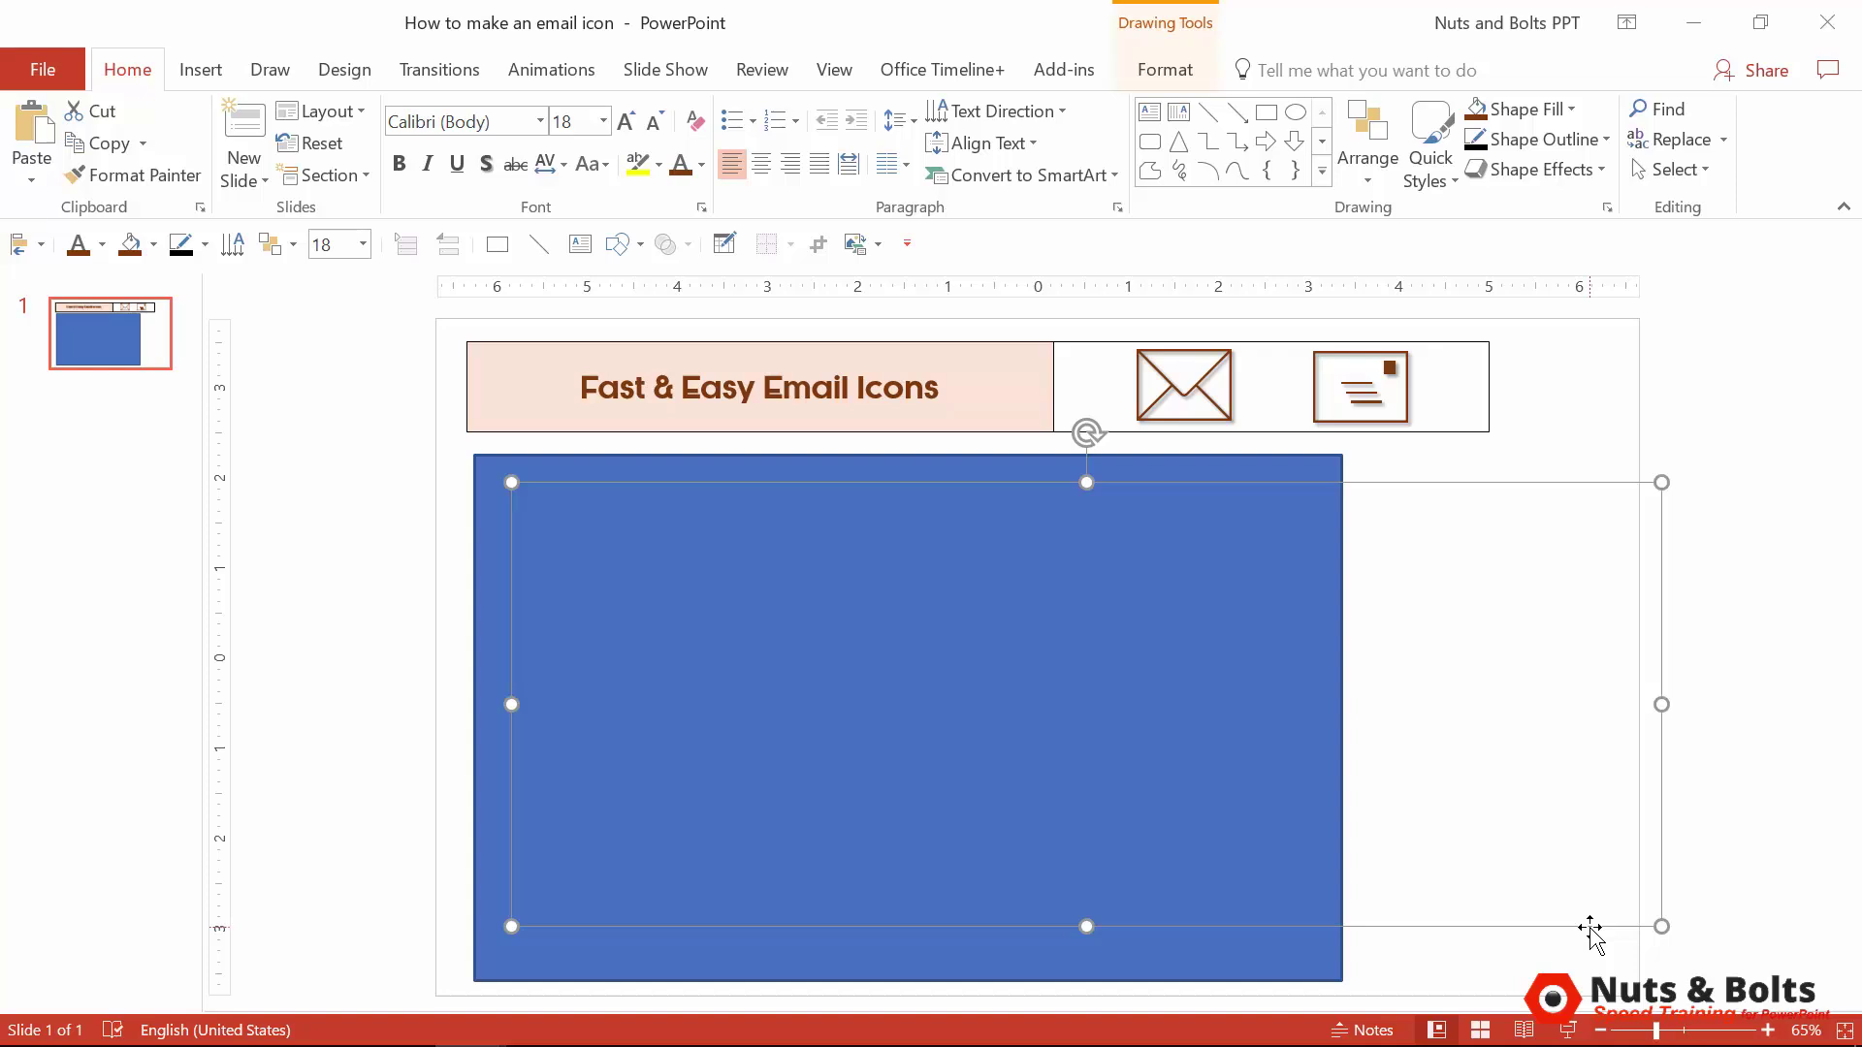
type("*")
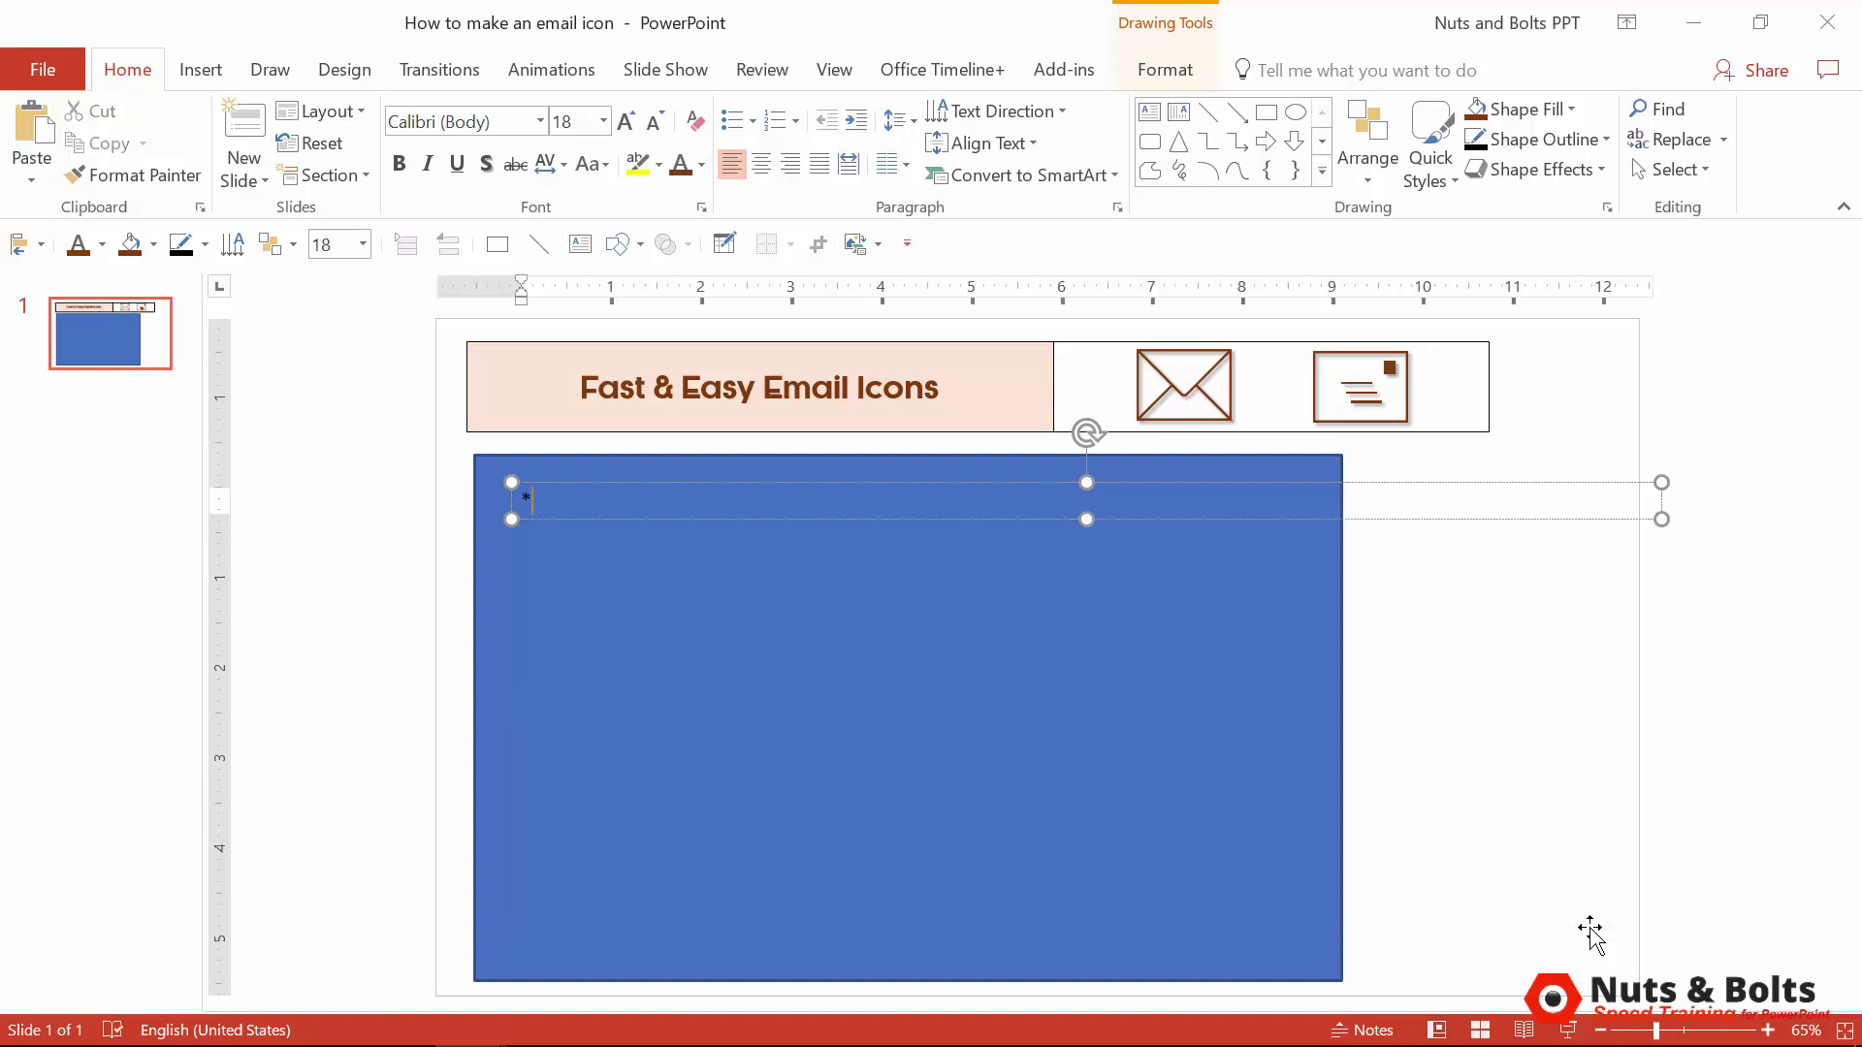
left_click(583, 124)
type("250")
key("Return")
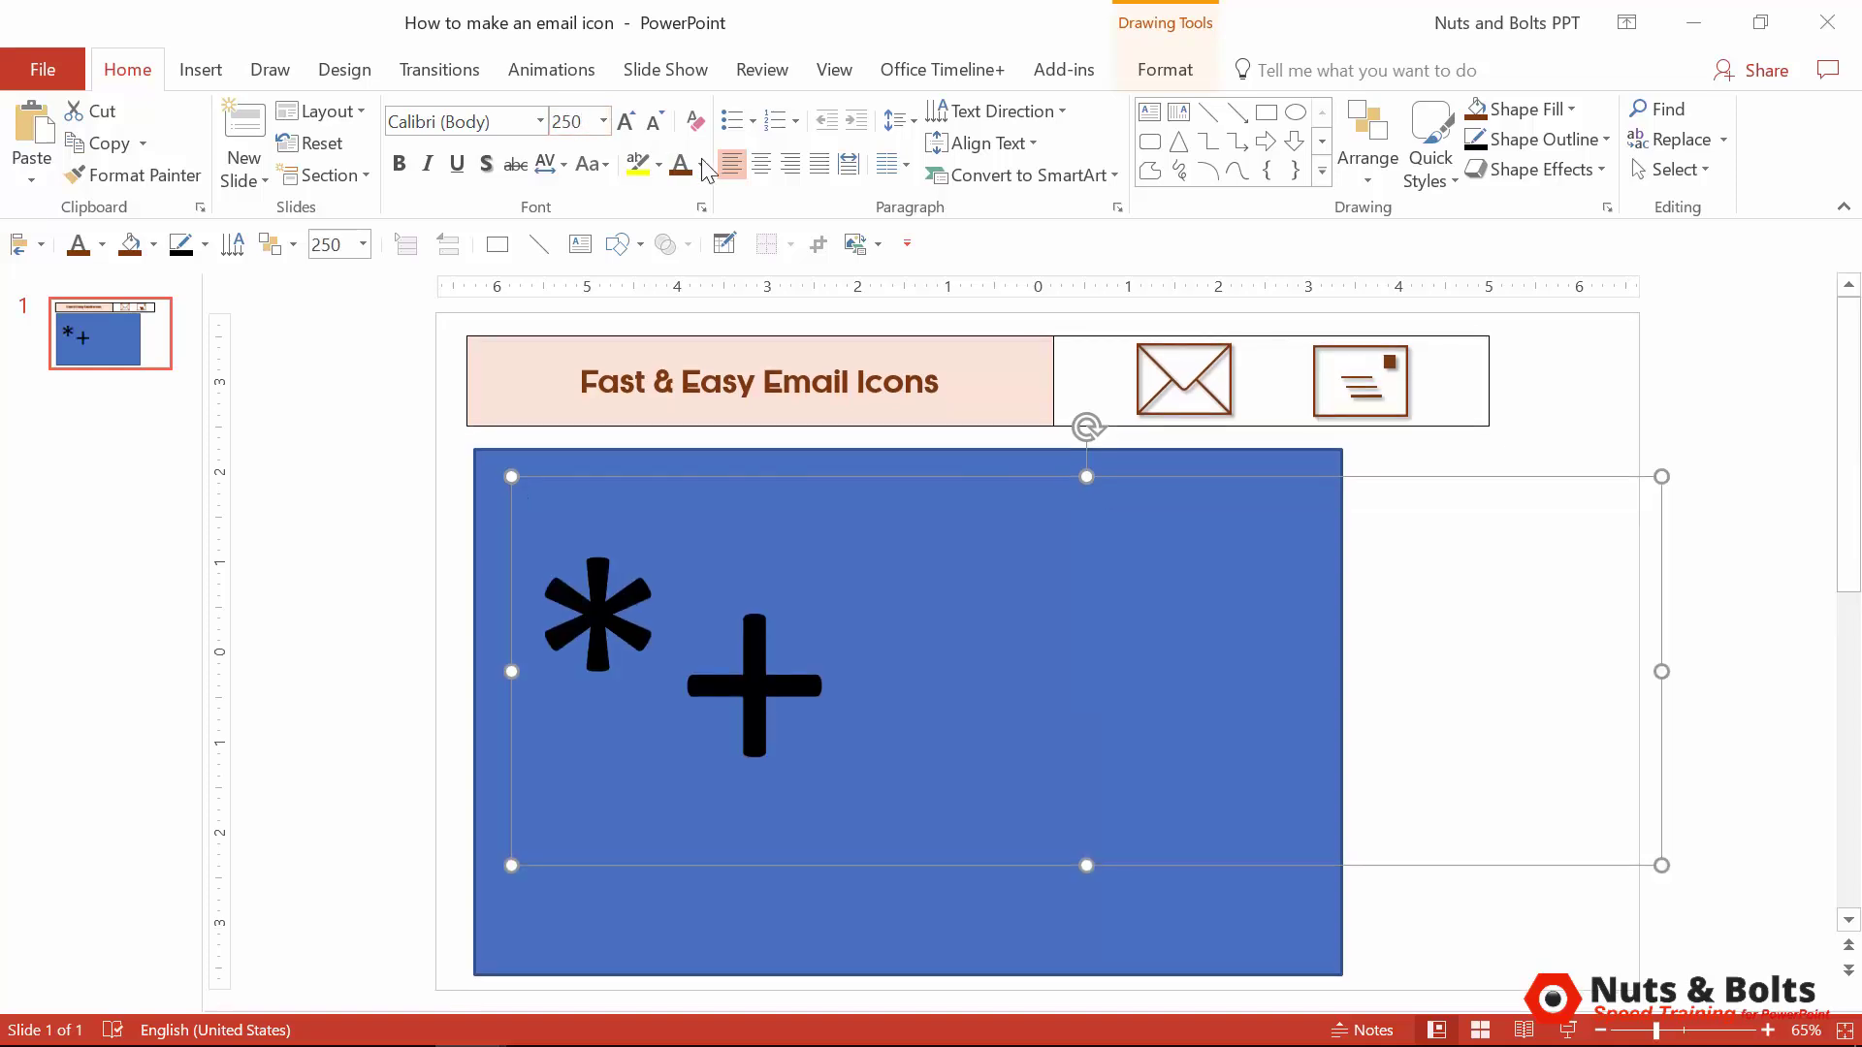
Step: Change the '*+' characters' font to Wingdings so they render as envelope icons
left_click(471, 123)
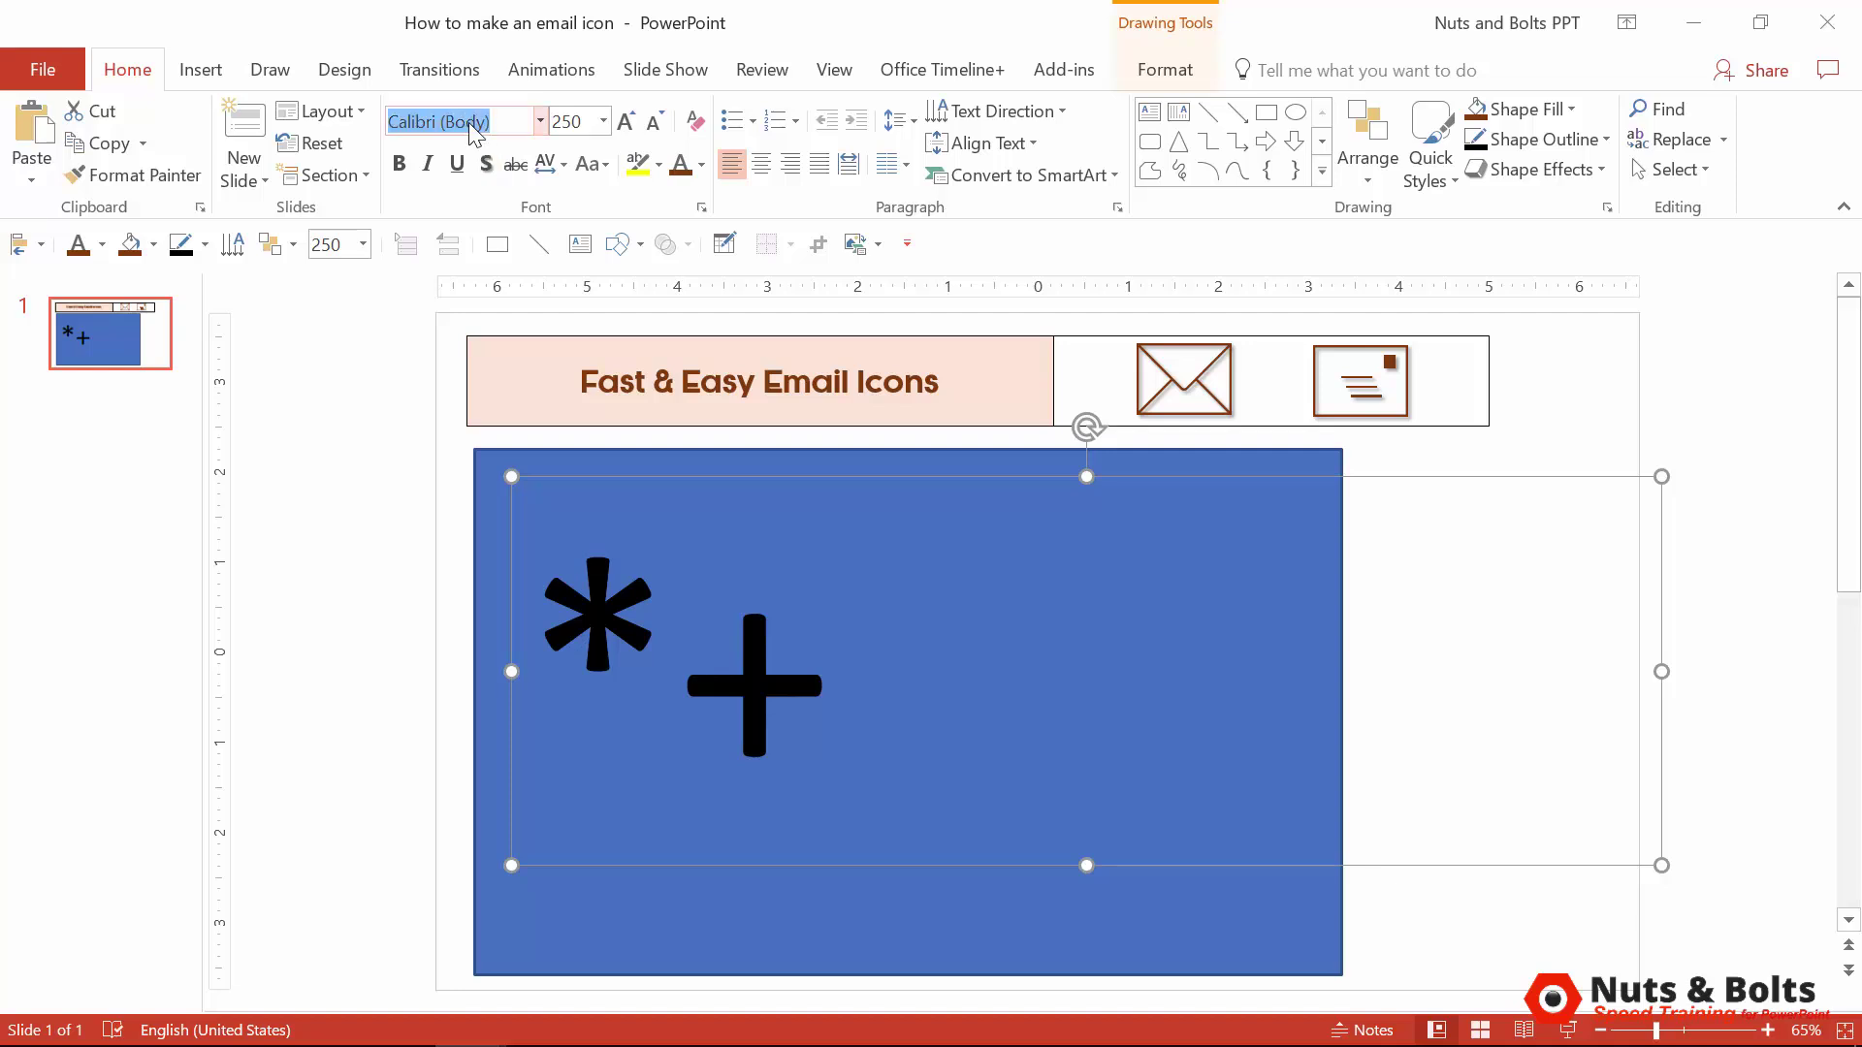
type("Wingdings")
key("Return")
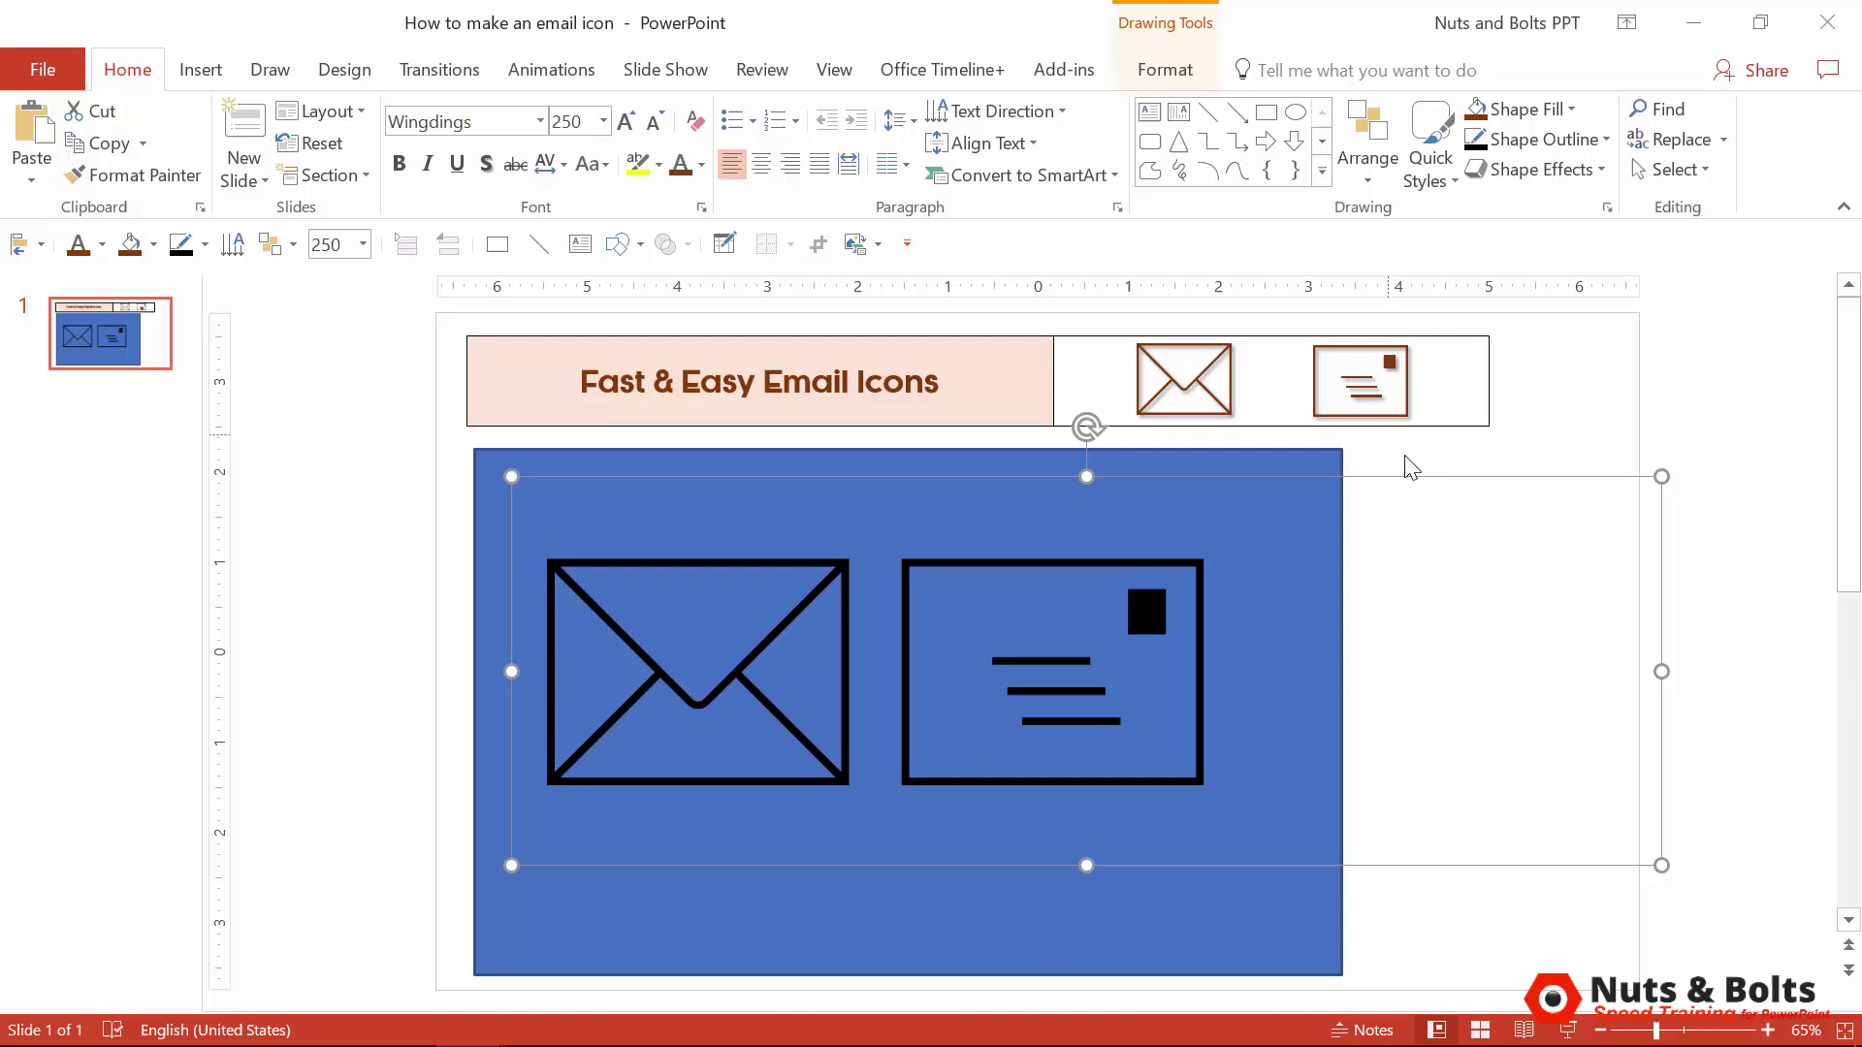
Step: Position the icon text box over the blue rectangle and select both together
mouse_move(1413, 478)
left_mouse_down()
mouse_move(1471, 552)
mouse_move(1459, 482)
mouse_move(1403, 492)
mouse_move(1404, 514)
left_mouse_up()
left_click(660, 671)
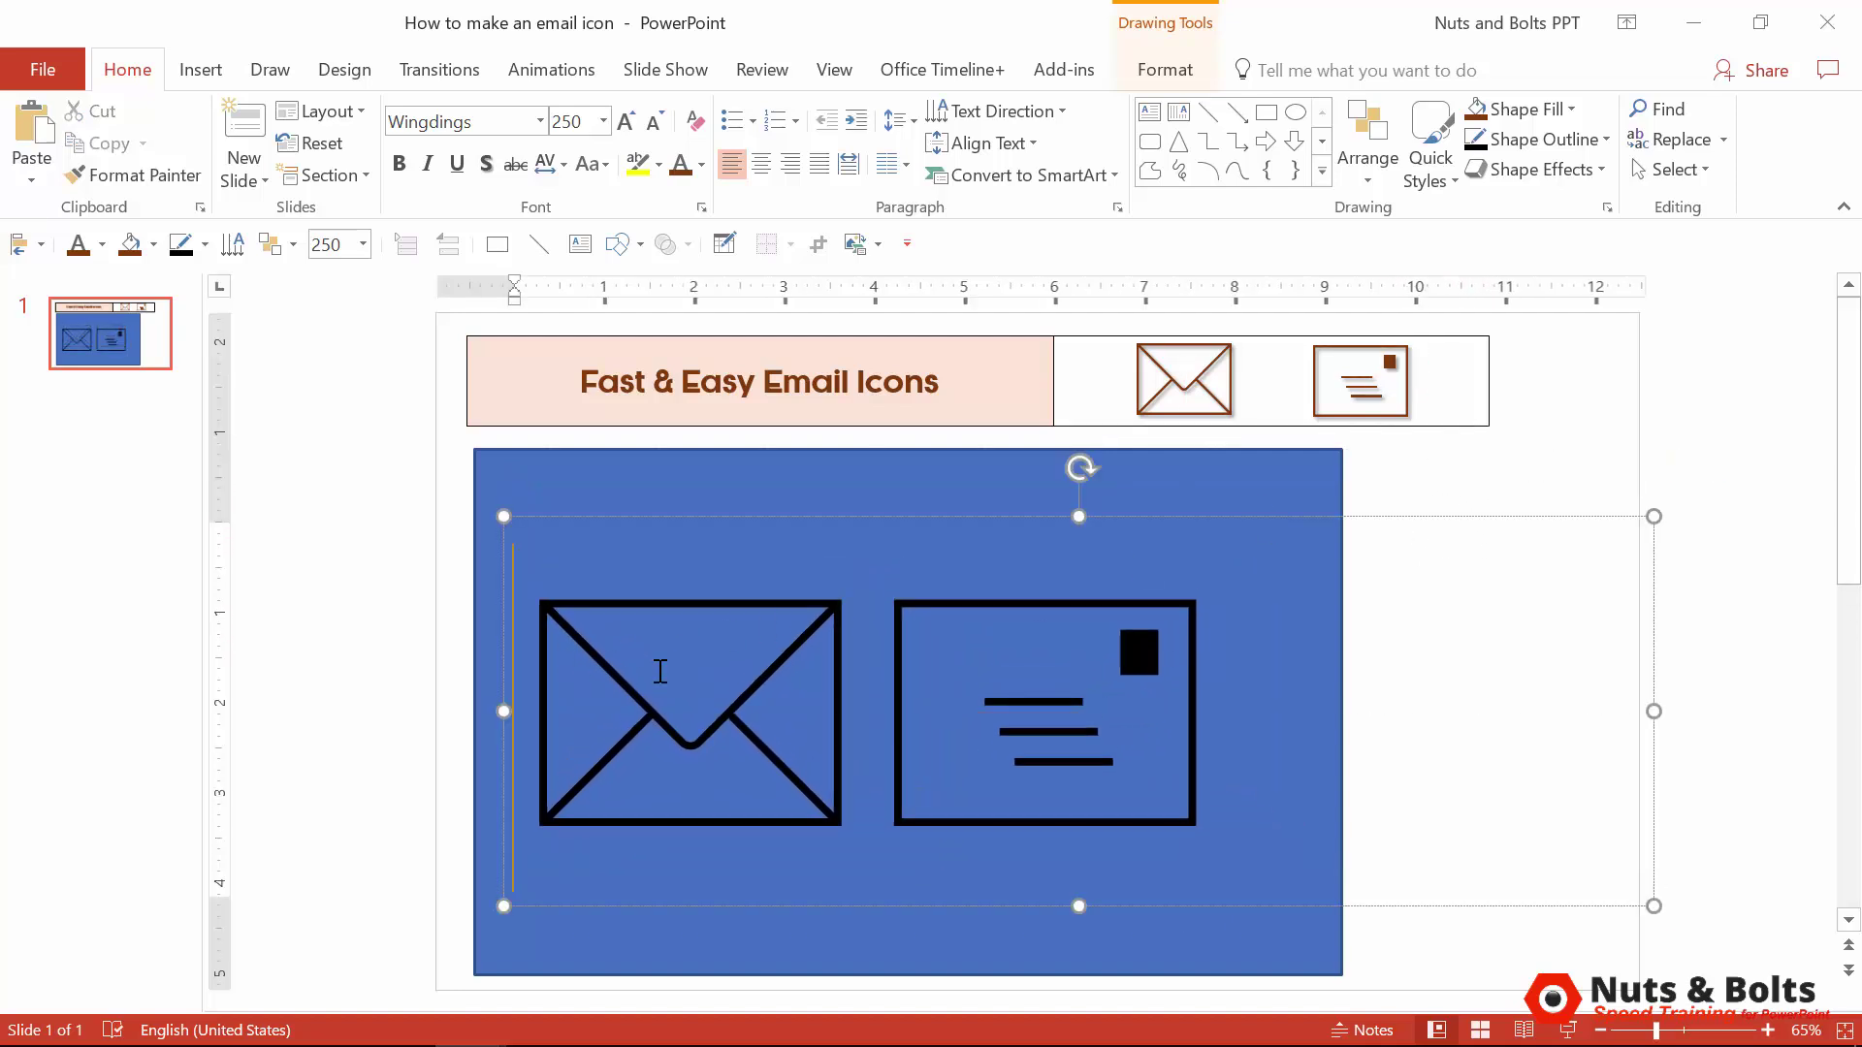
left_click_drag(660, 671, 1173, 690)
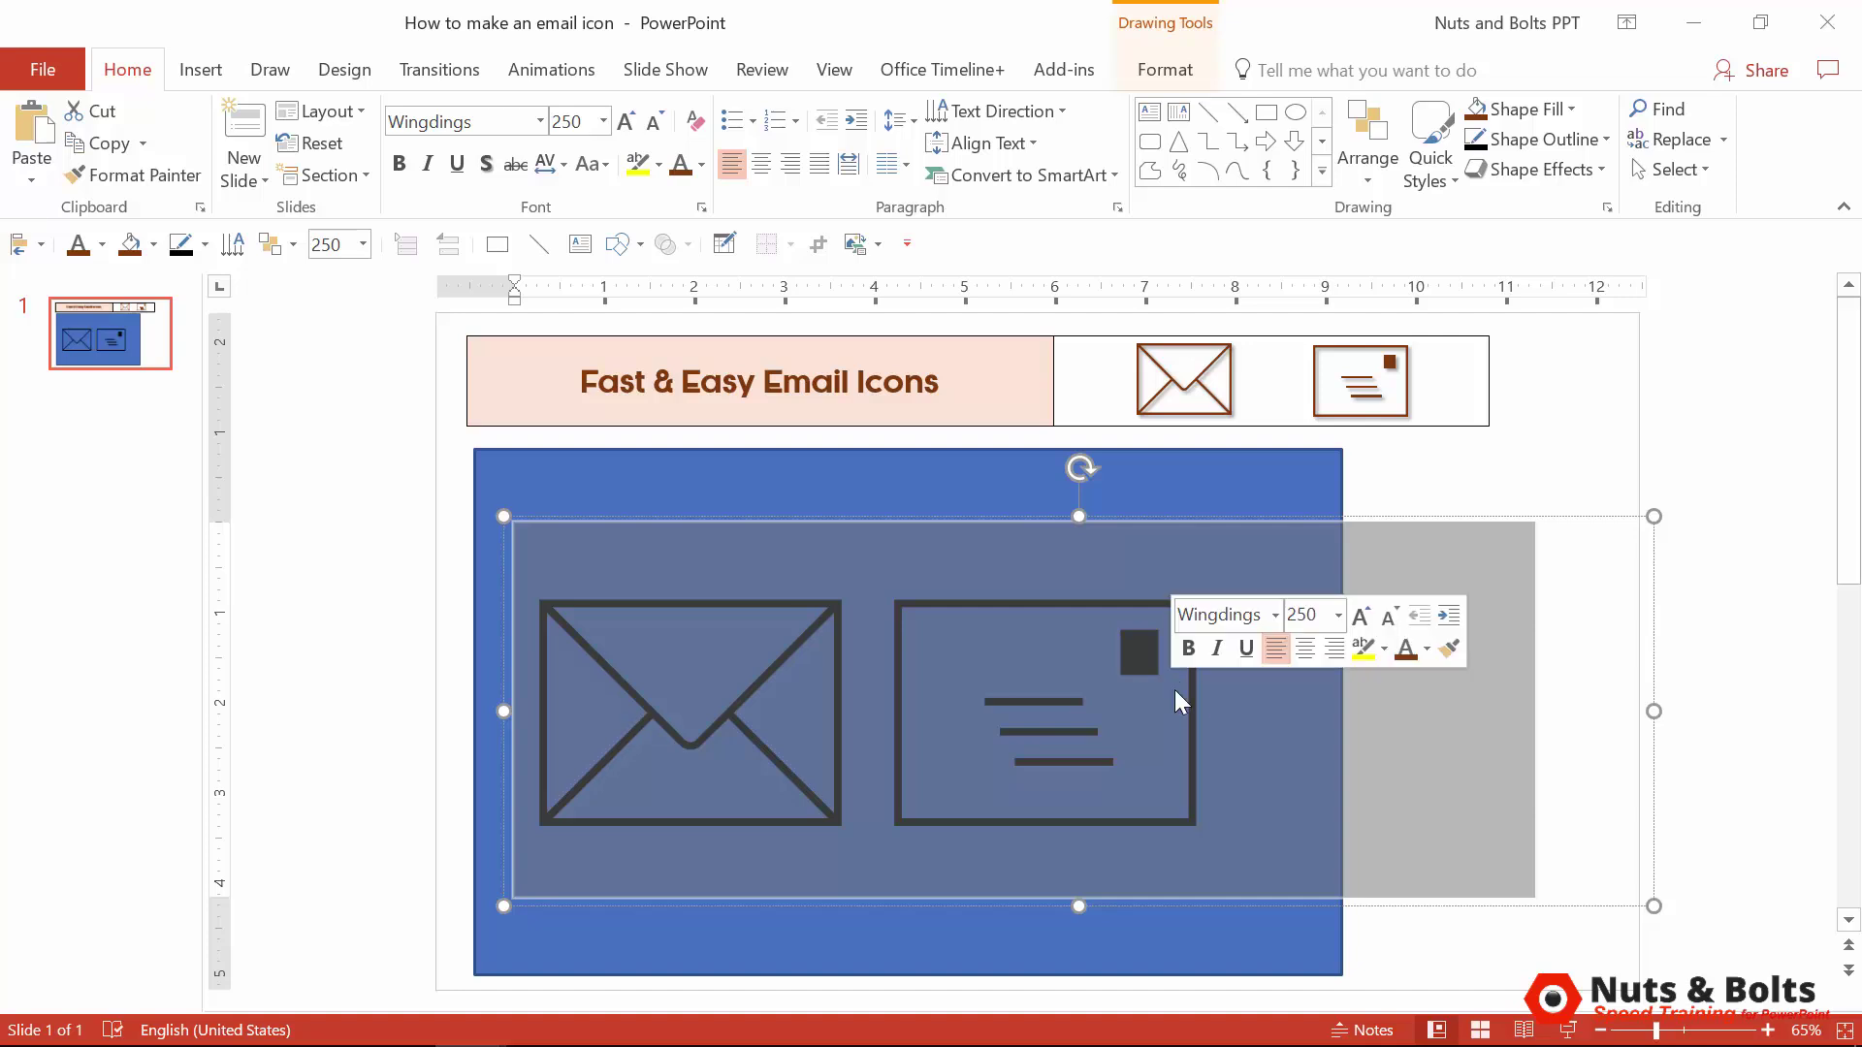
left_click(1573, 524)
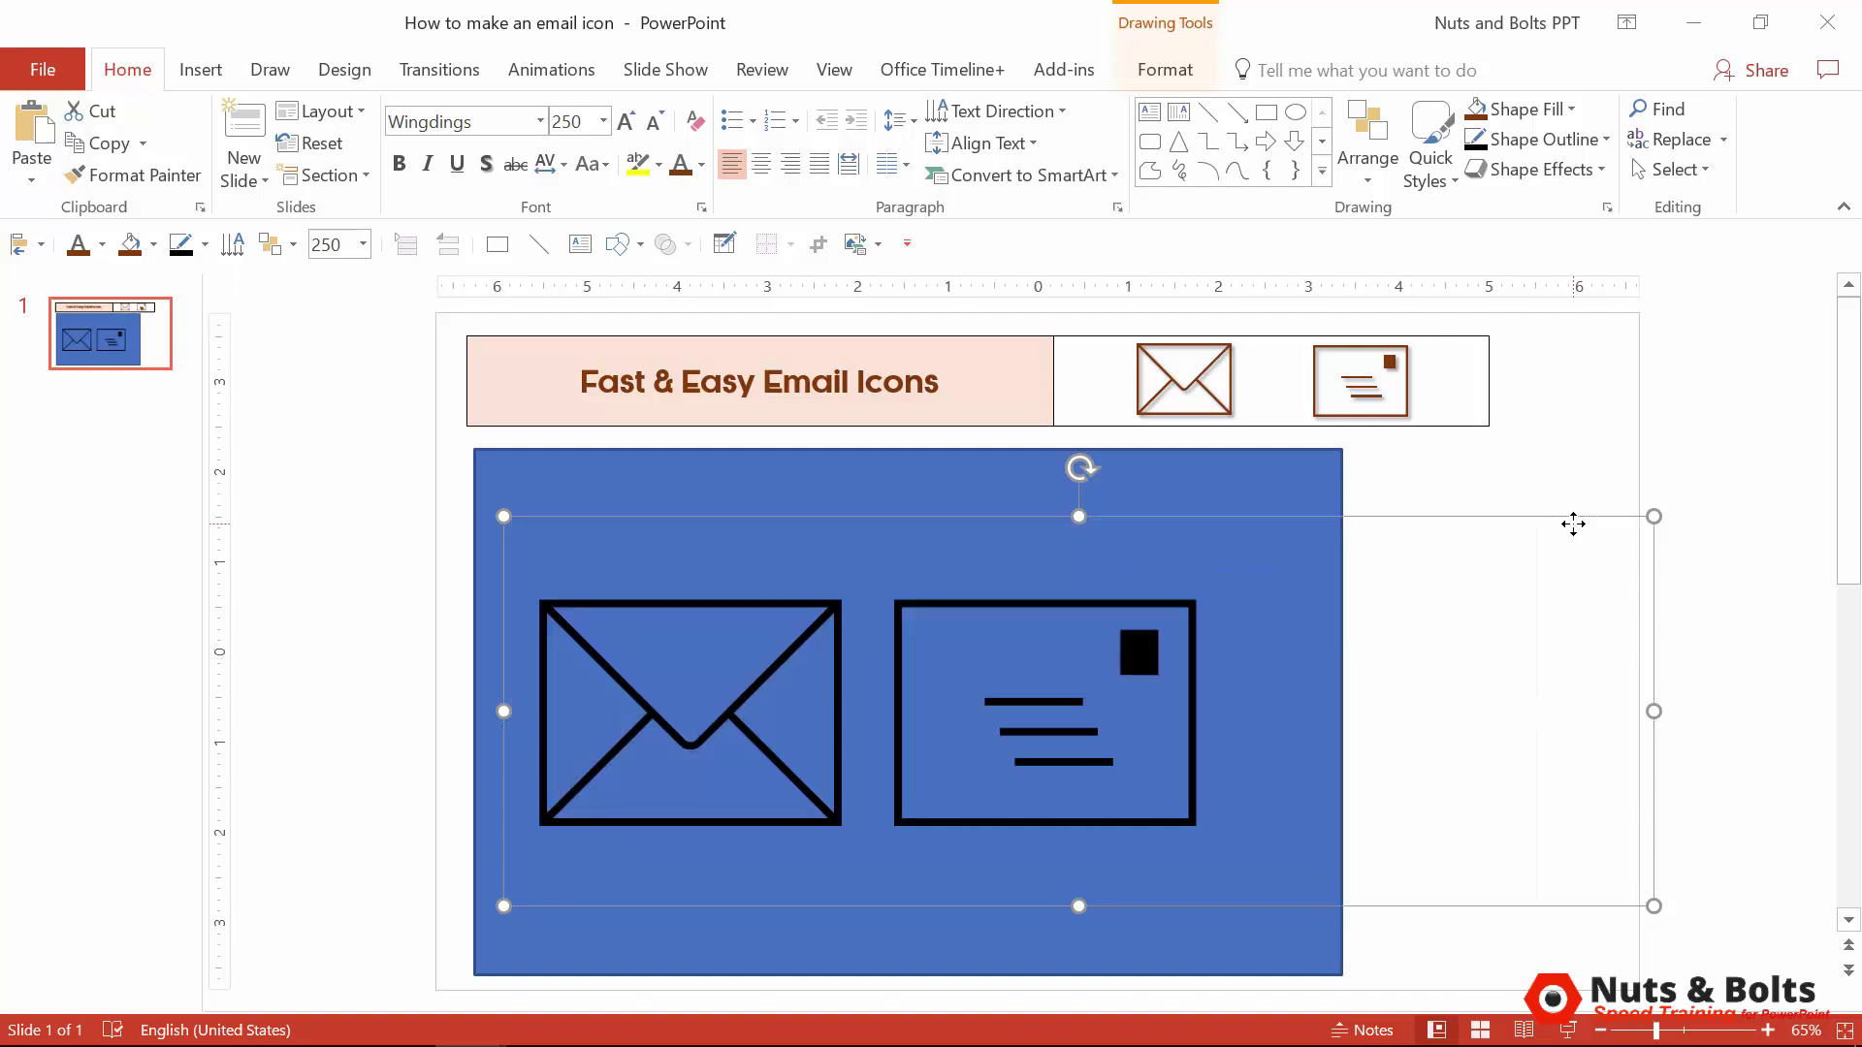
mouse_move(1551, 519)
left_mouse_down()
mouse_move(1604, 603)
mouse_move(1642, 499)
mouse_move(1533, 540)
mouse_move(1584, 557)
mouse_move(1567, 527)
left_mouse_up()
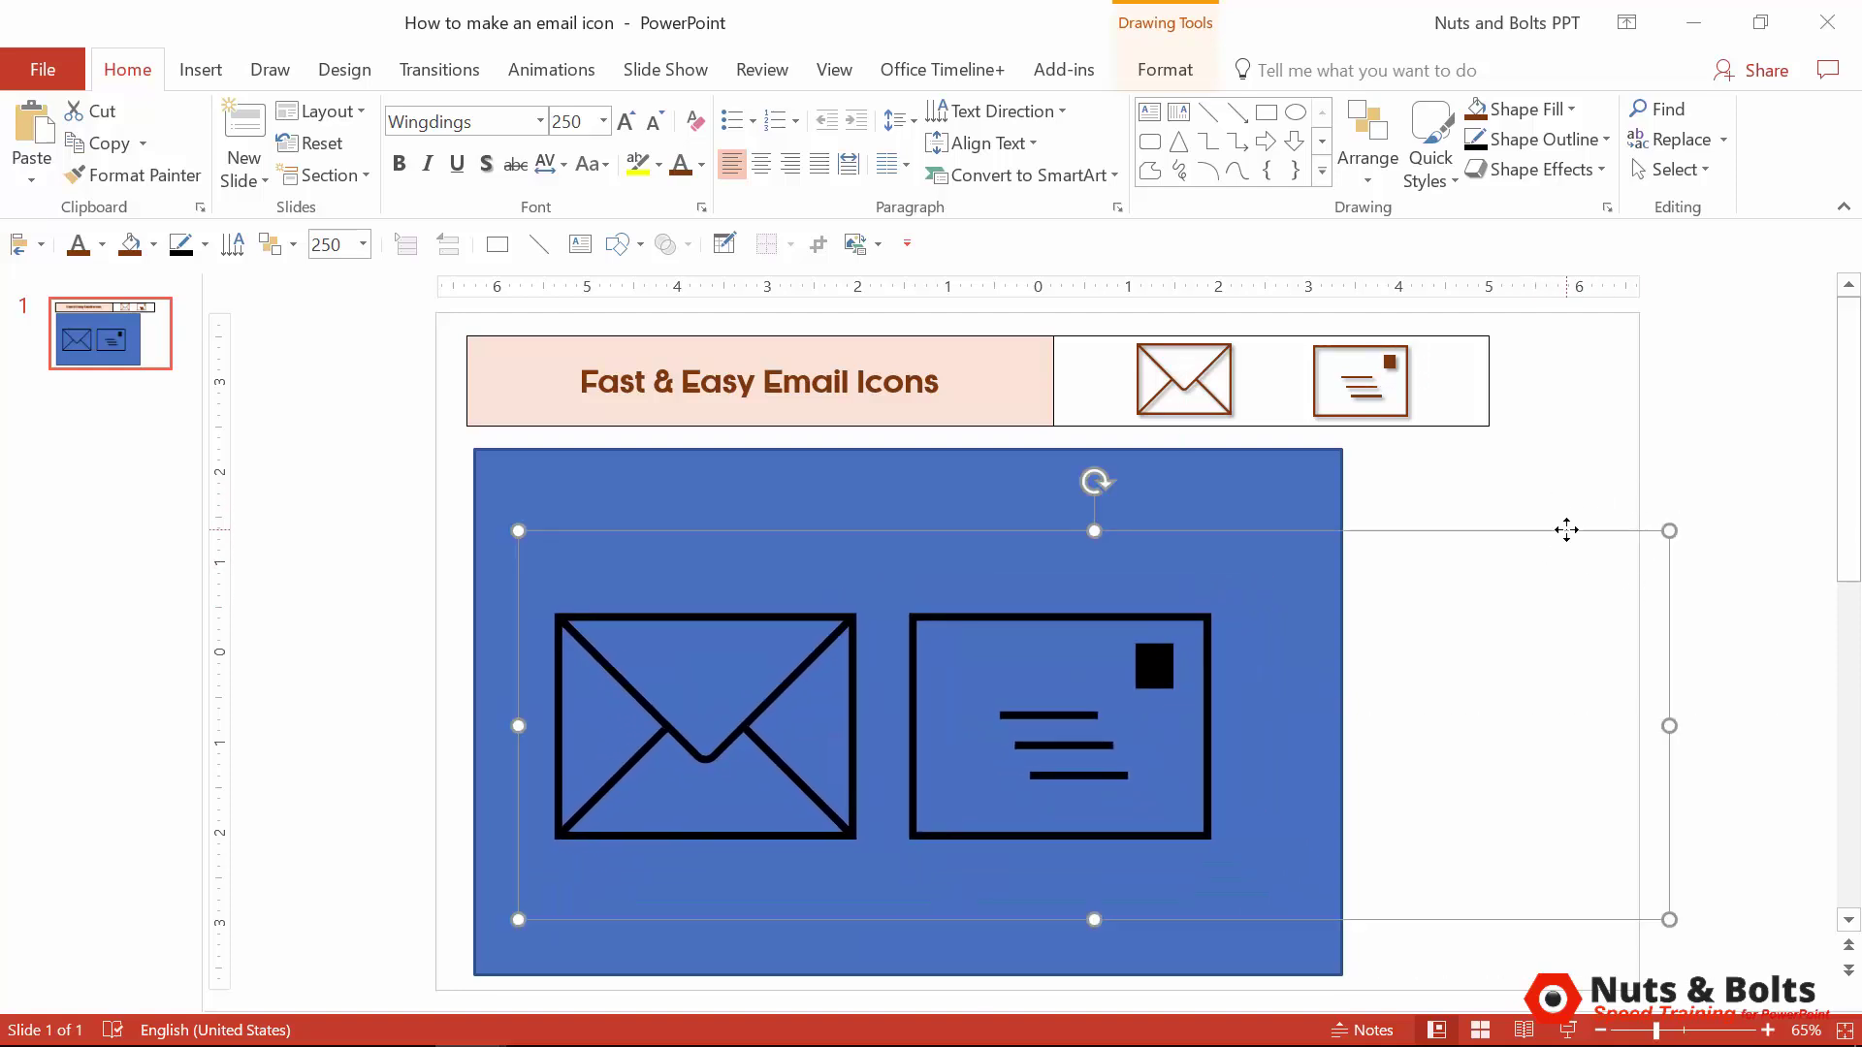
left_click(939, 468, "shift")
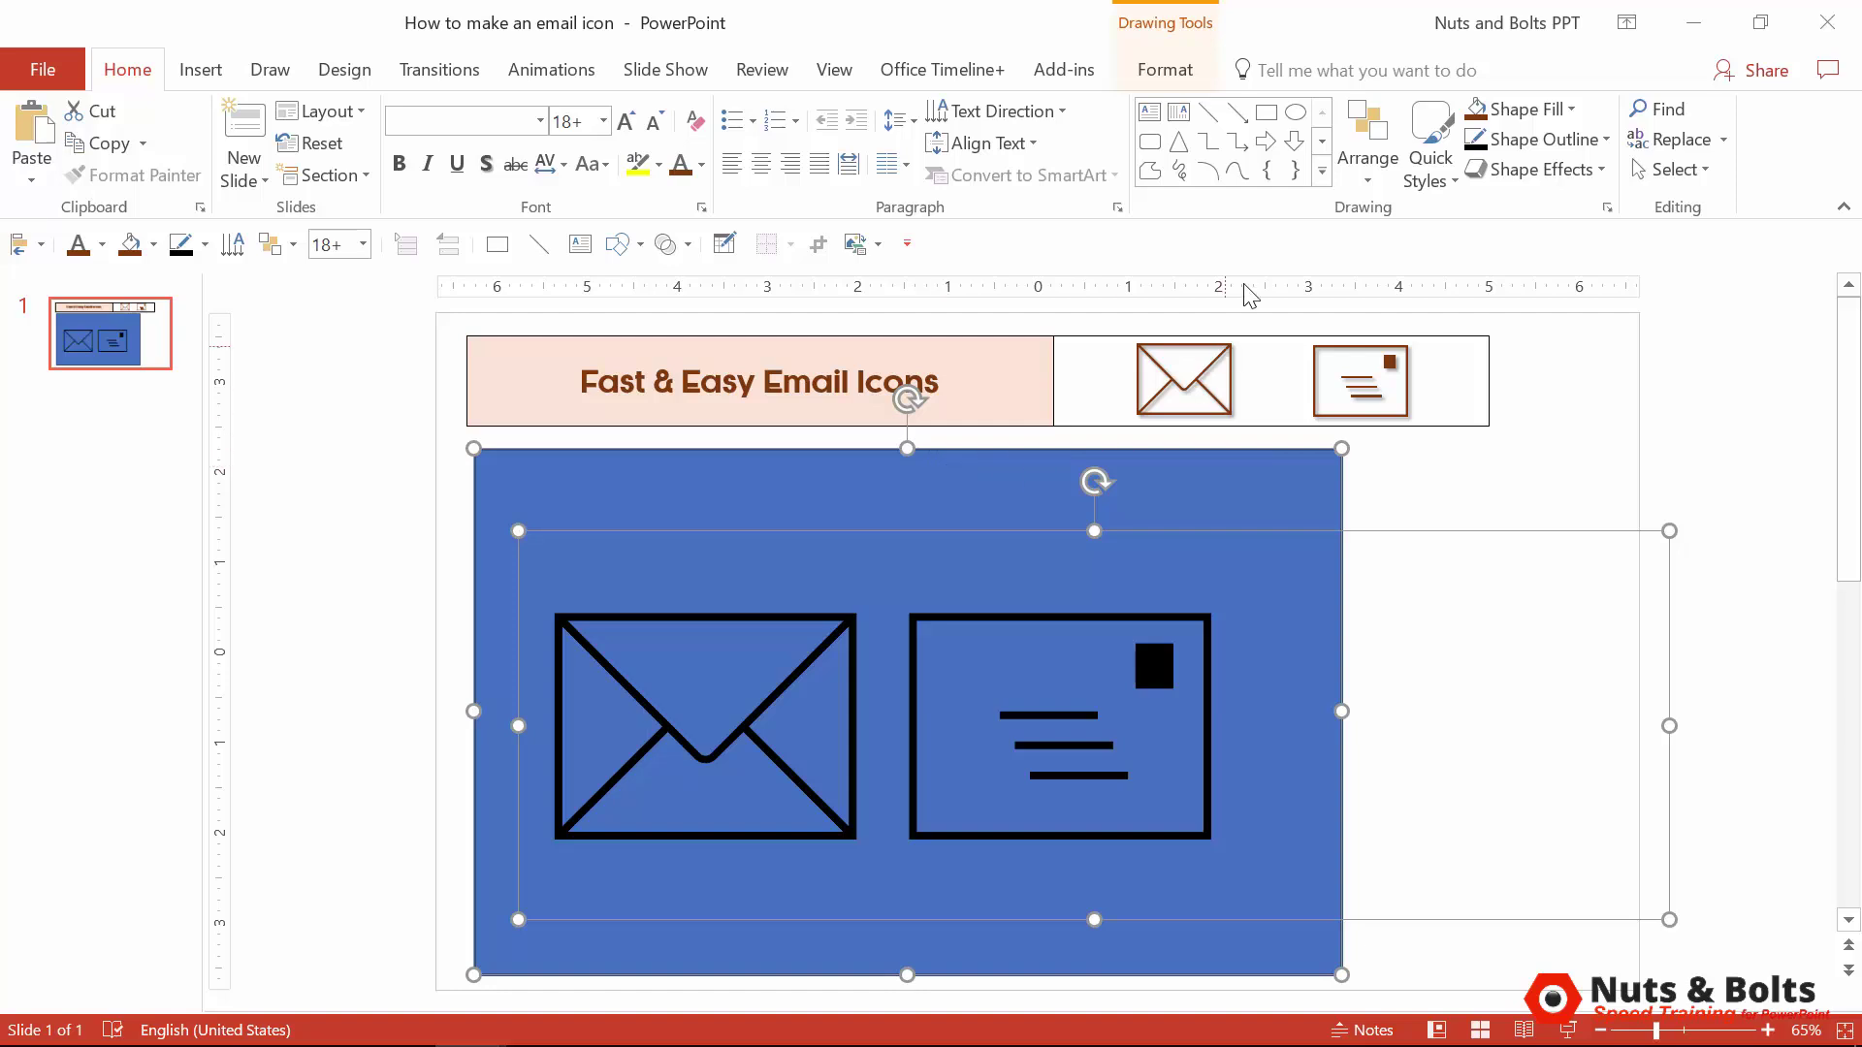
Step: Fragment the rectangle and icon text with Merge Shapes, then delete the background piece
left_click(1167, 74)
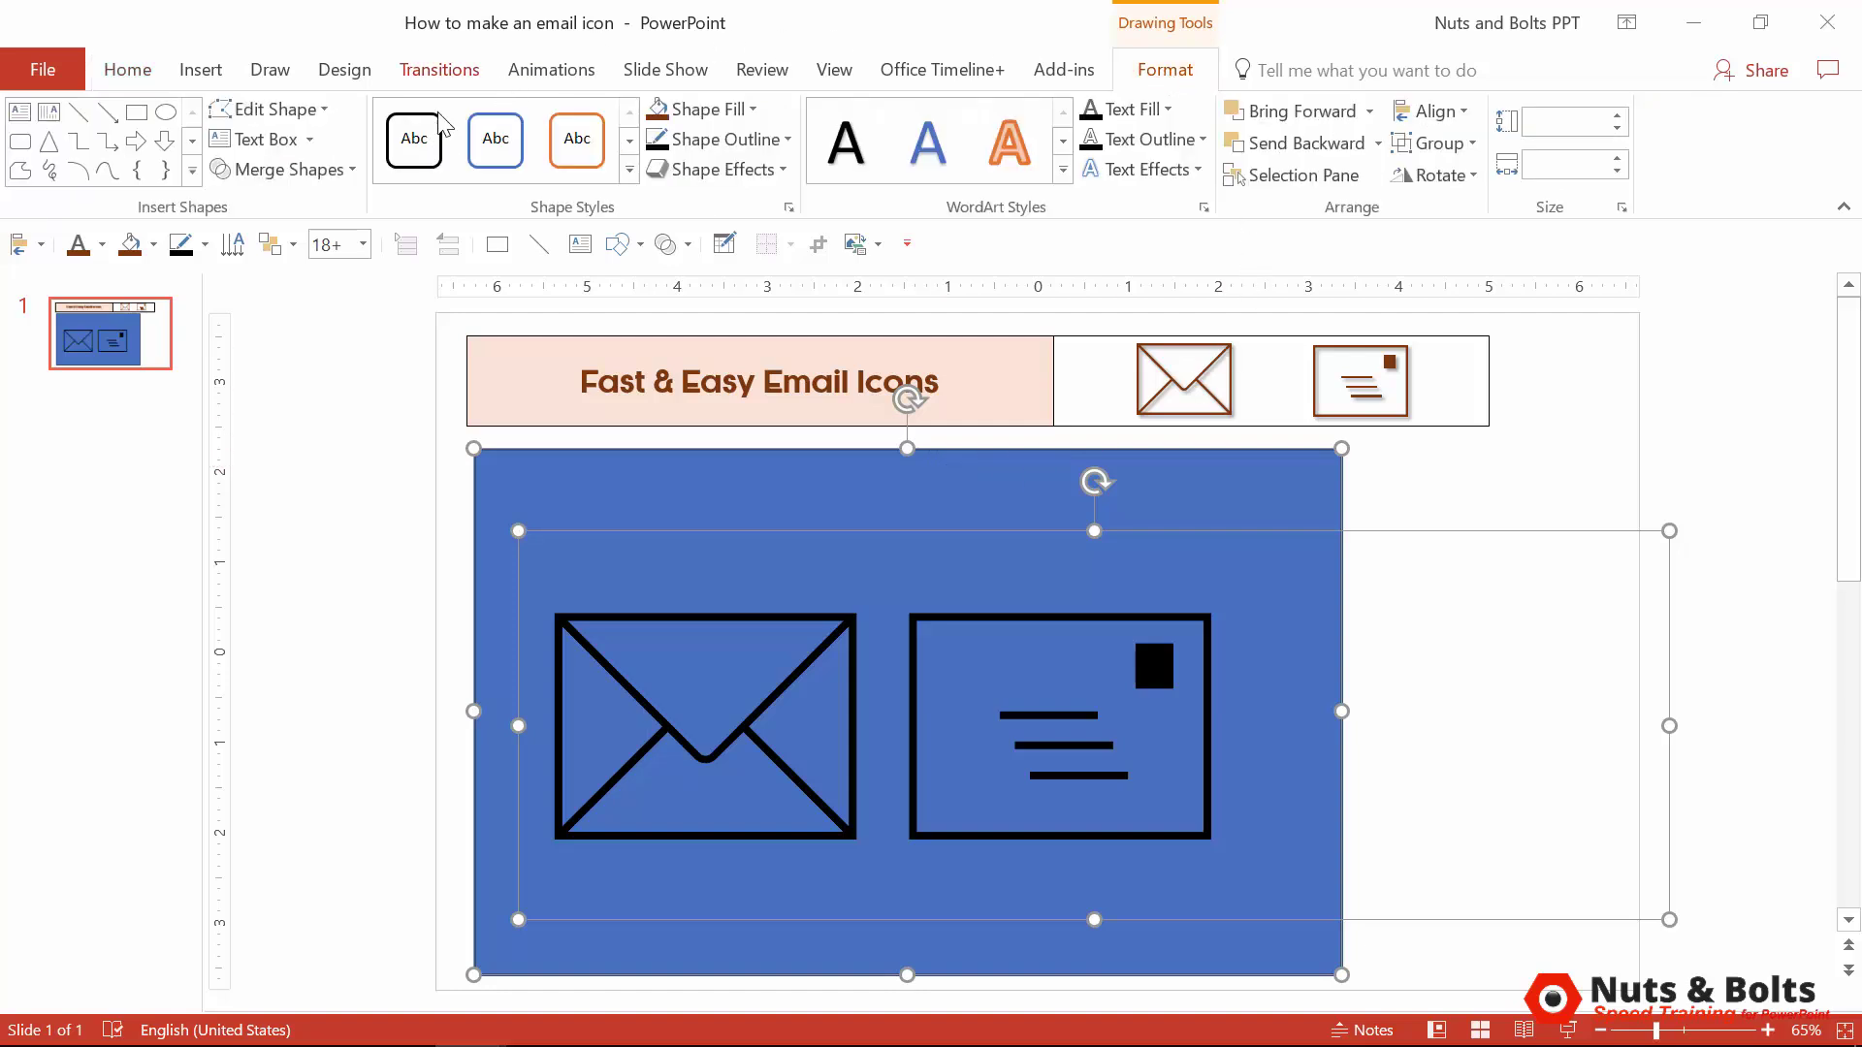
left_click(355, 170)
left_click(287, 264)
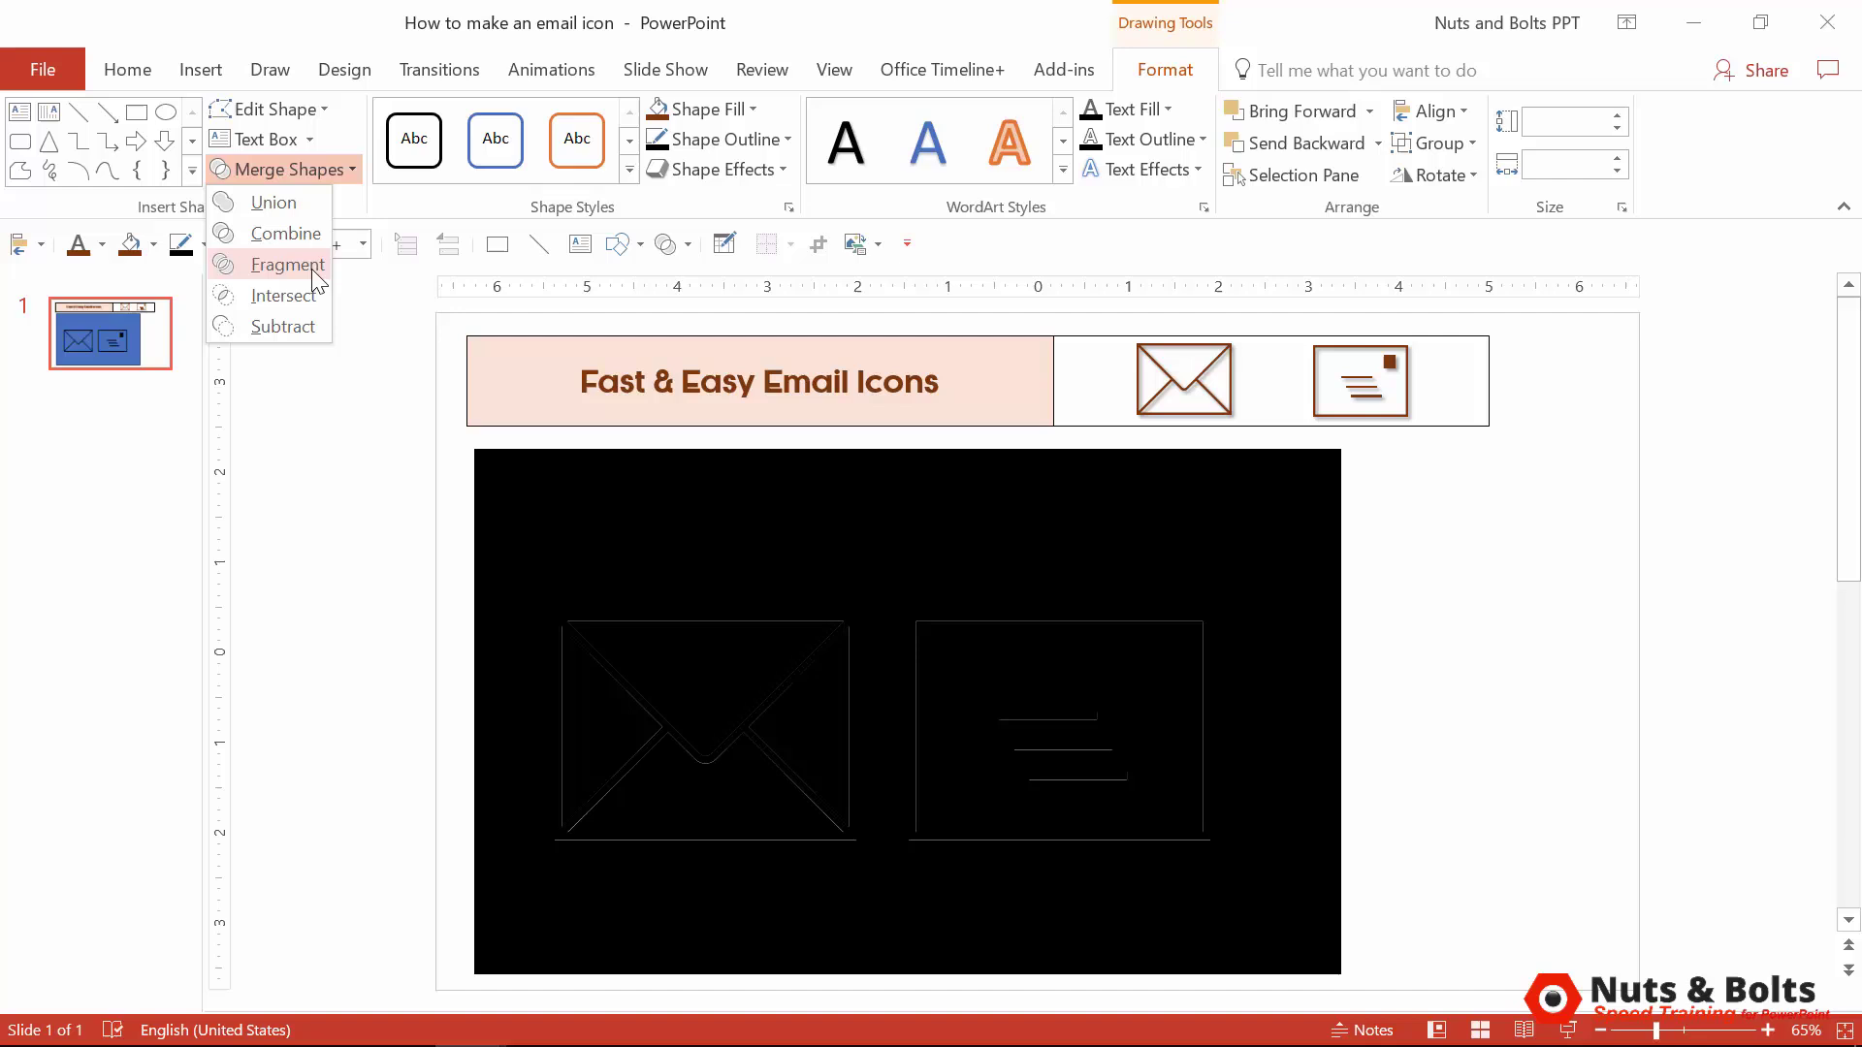
left_click(534, 490)
key("Delete")
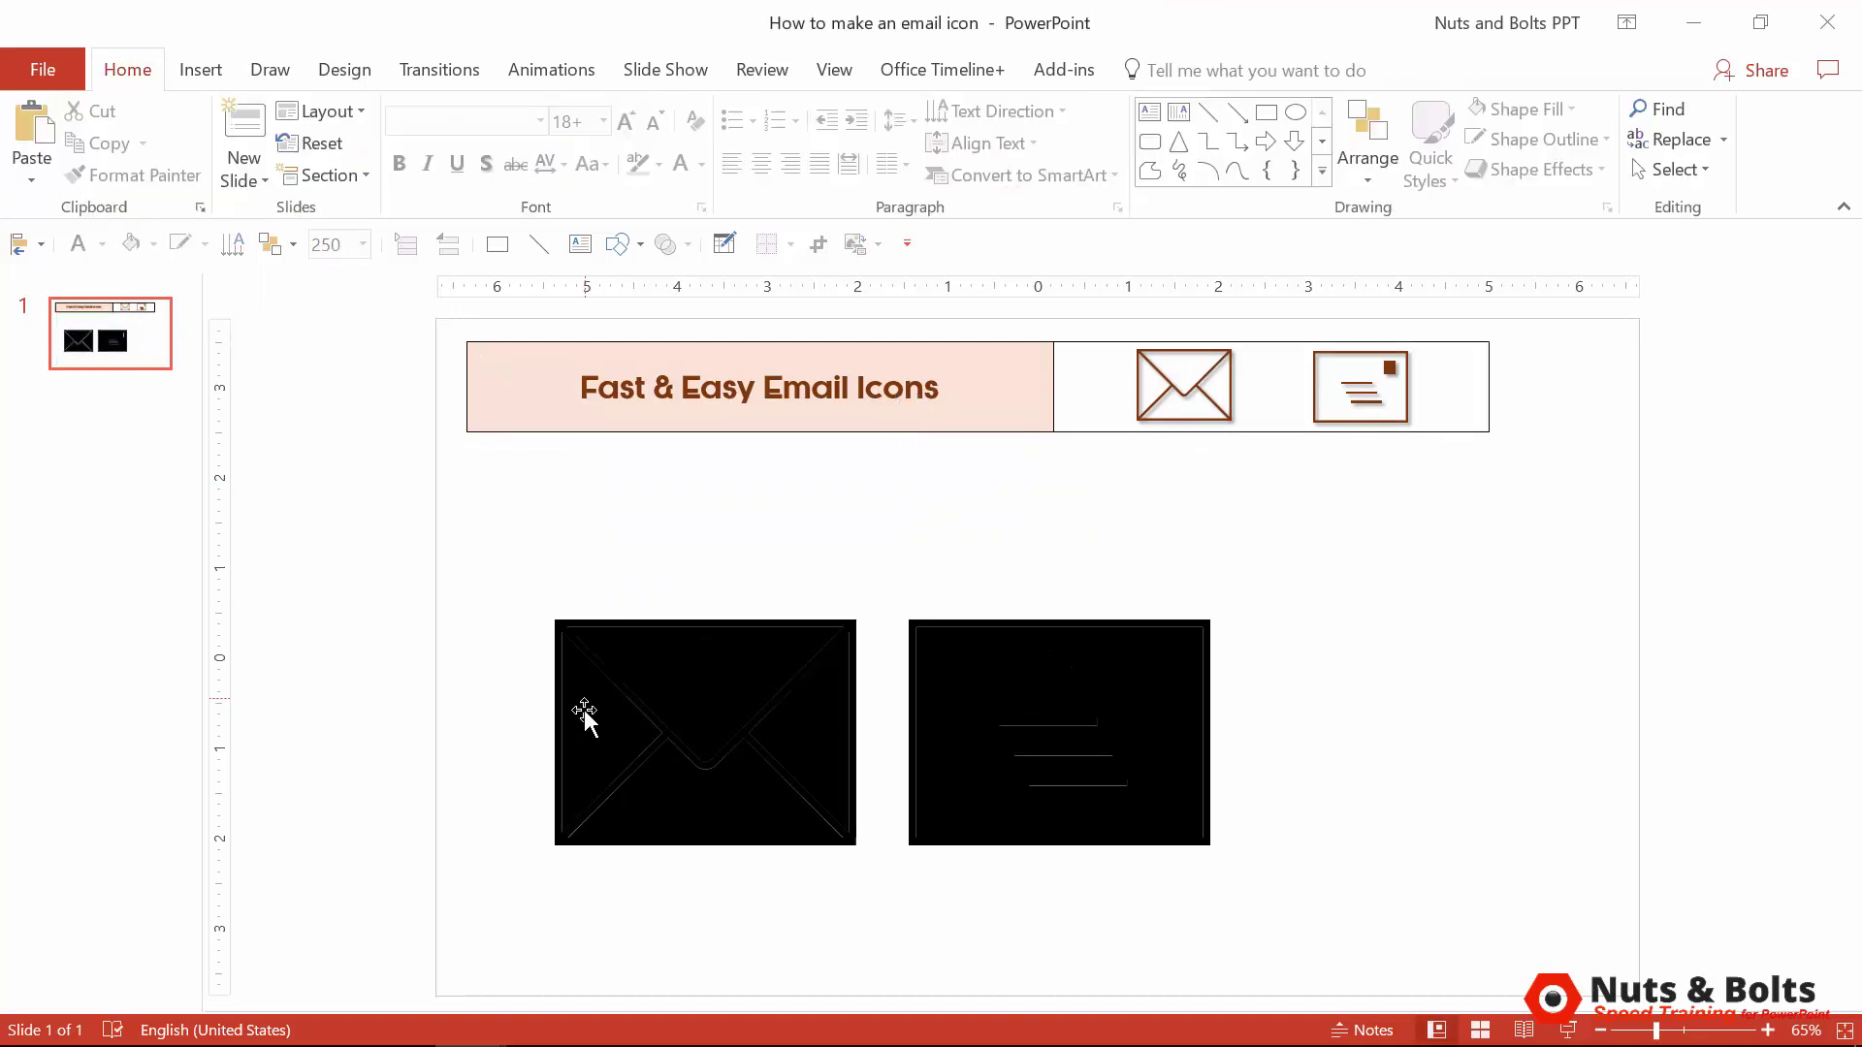
Step: Delete the envelope's inner triangles and the letter icon's black fill, then select both outline icons
left_click(584, 708)
key("Delete")
left_click(719, 668)
key("Delete")
left_click(800, 706)
key("Delete")
left_click(773, 774)
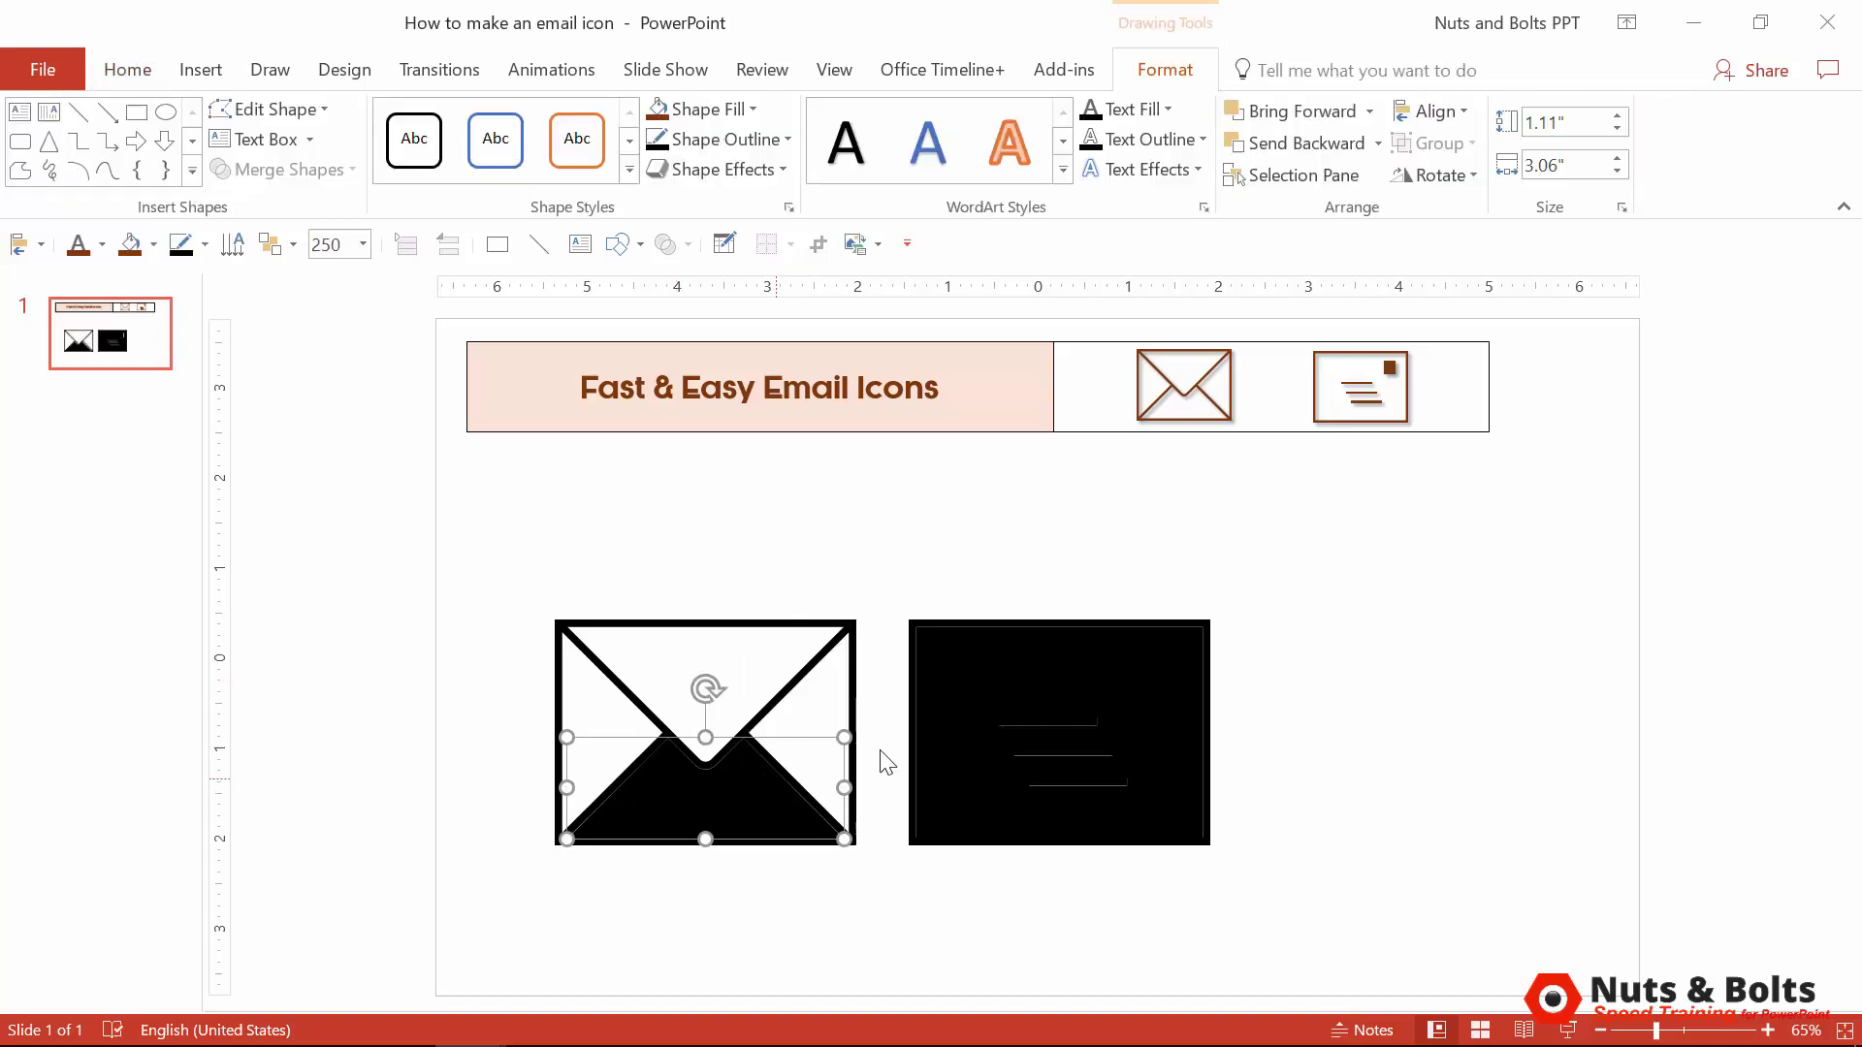
key("Delete")
left_click(935, 731)
key("Delete")
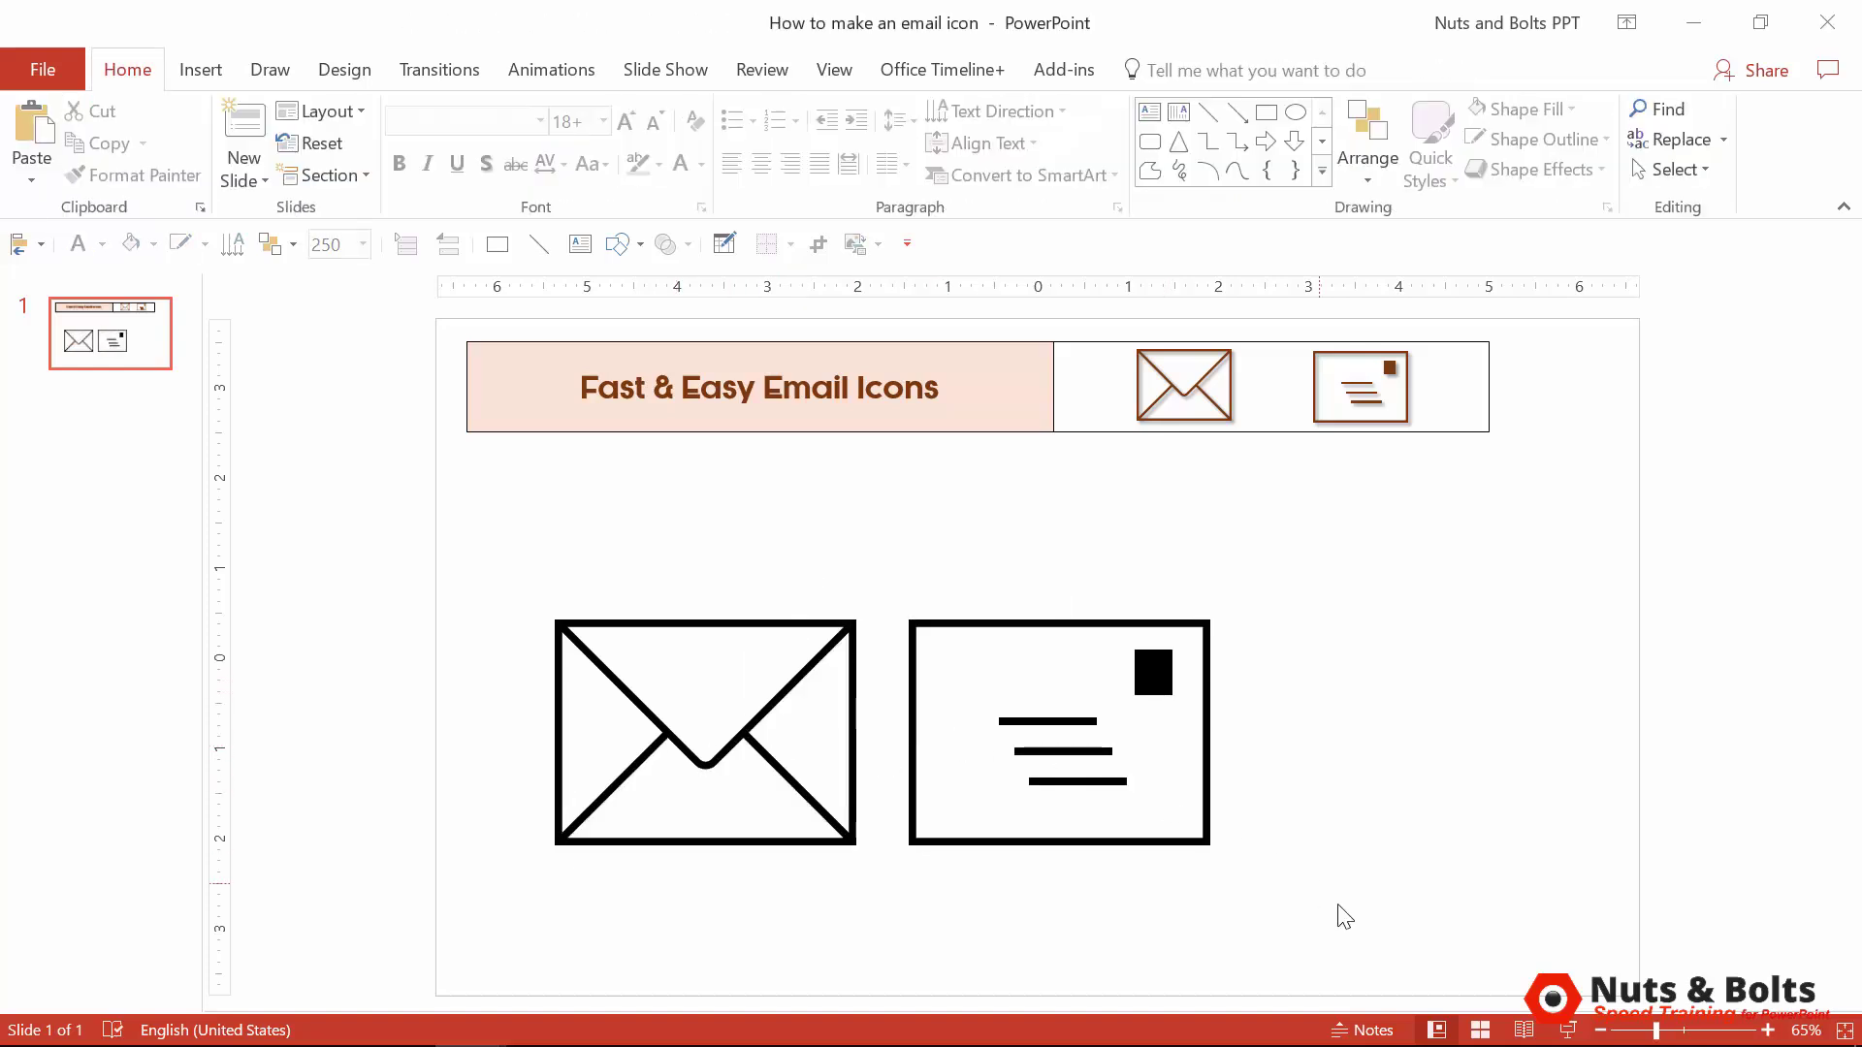
left_click_drag(1339, 907, 474, 562)
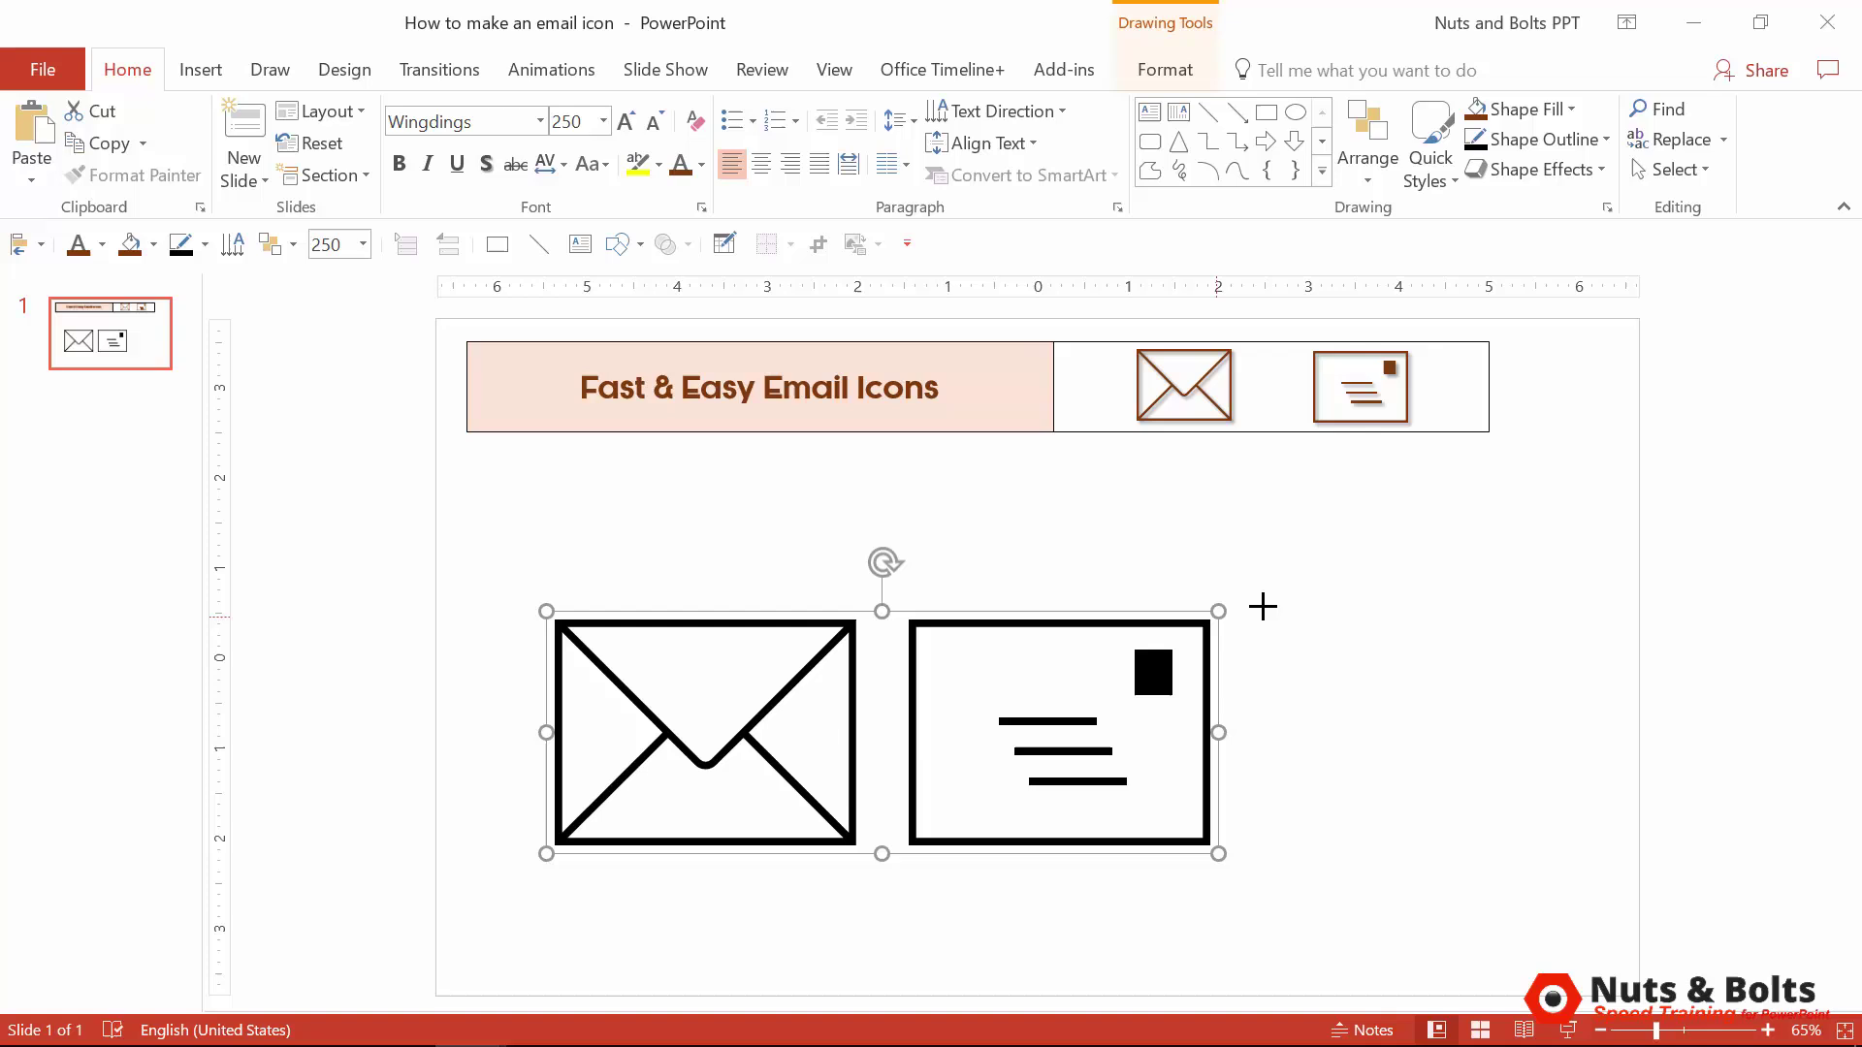
Step: Nudge the icons lower and give them dark slate blue fill and outline
left_click_drag(1102, 847, 1102, 891)
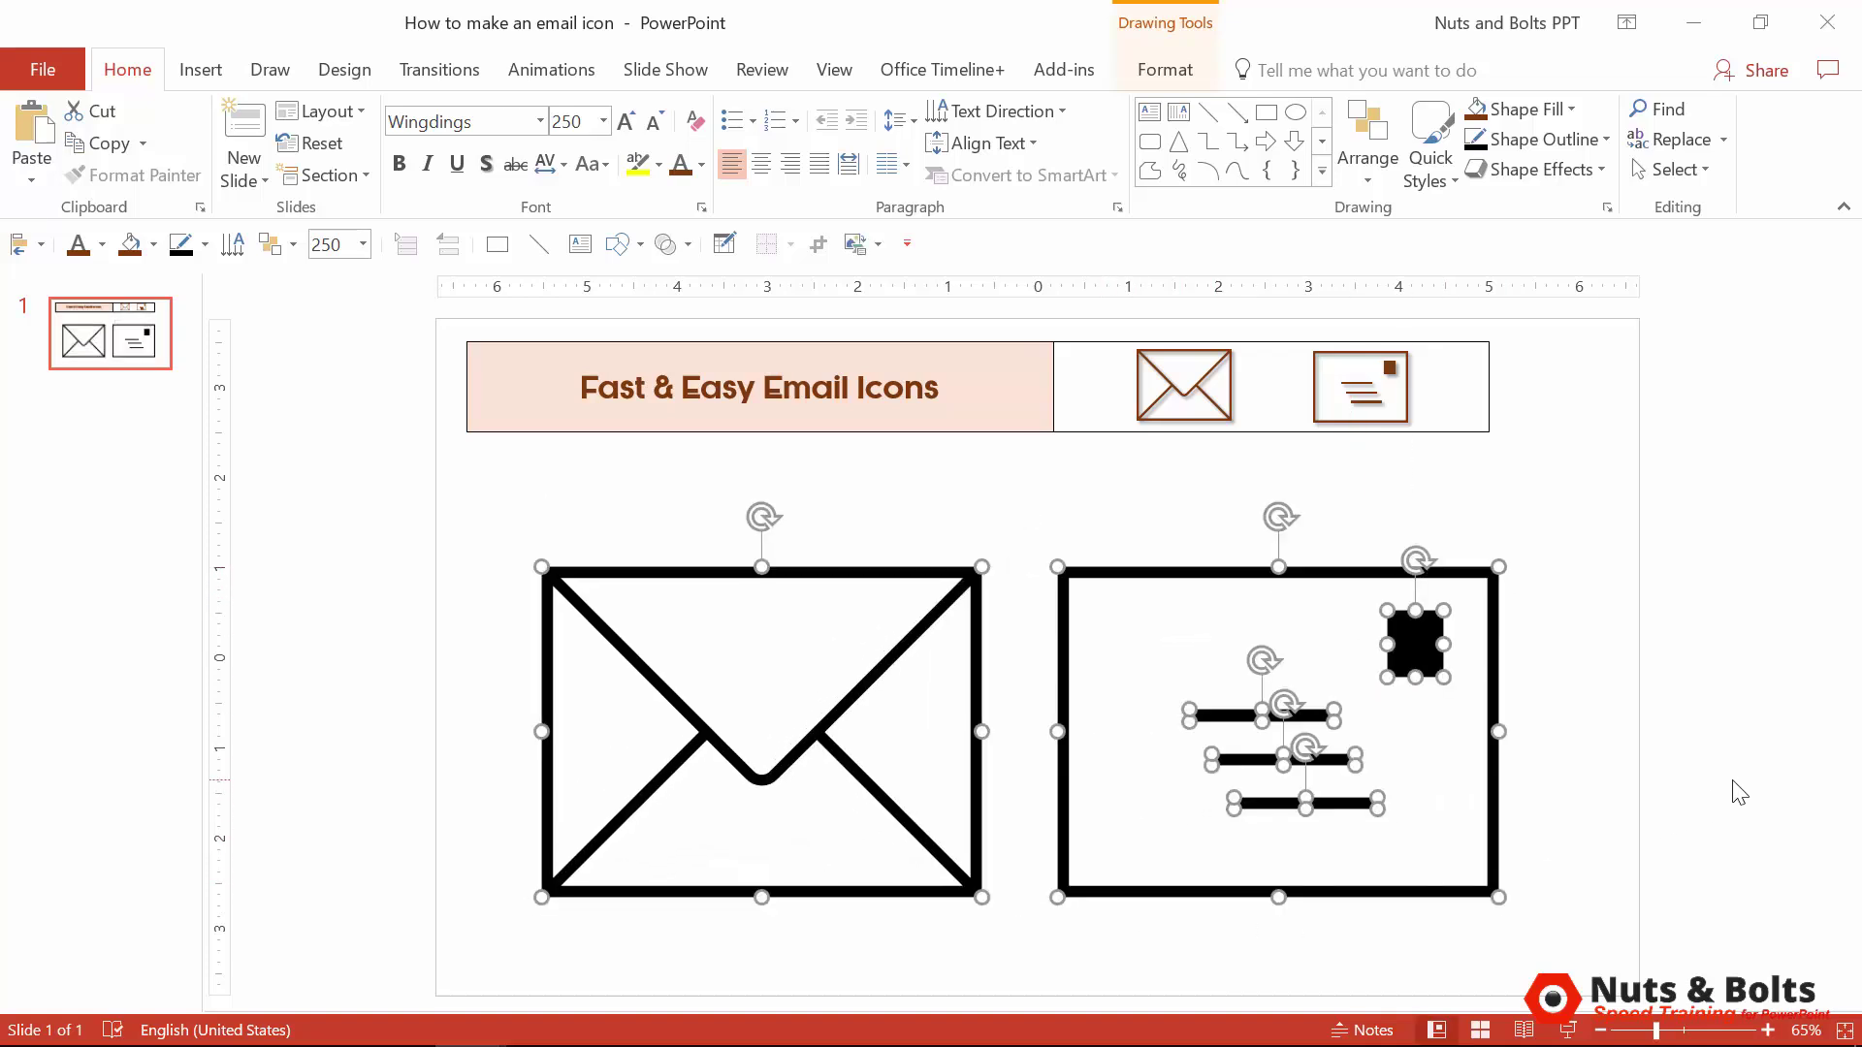
left_click(1177, 74)
left_click(753, 109)
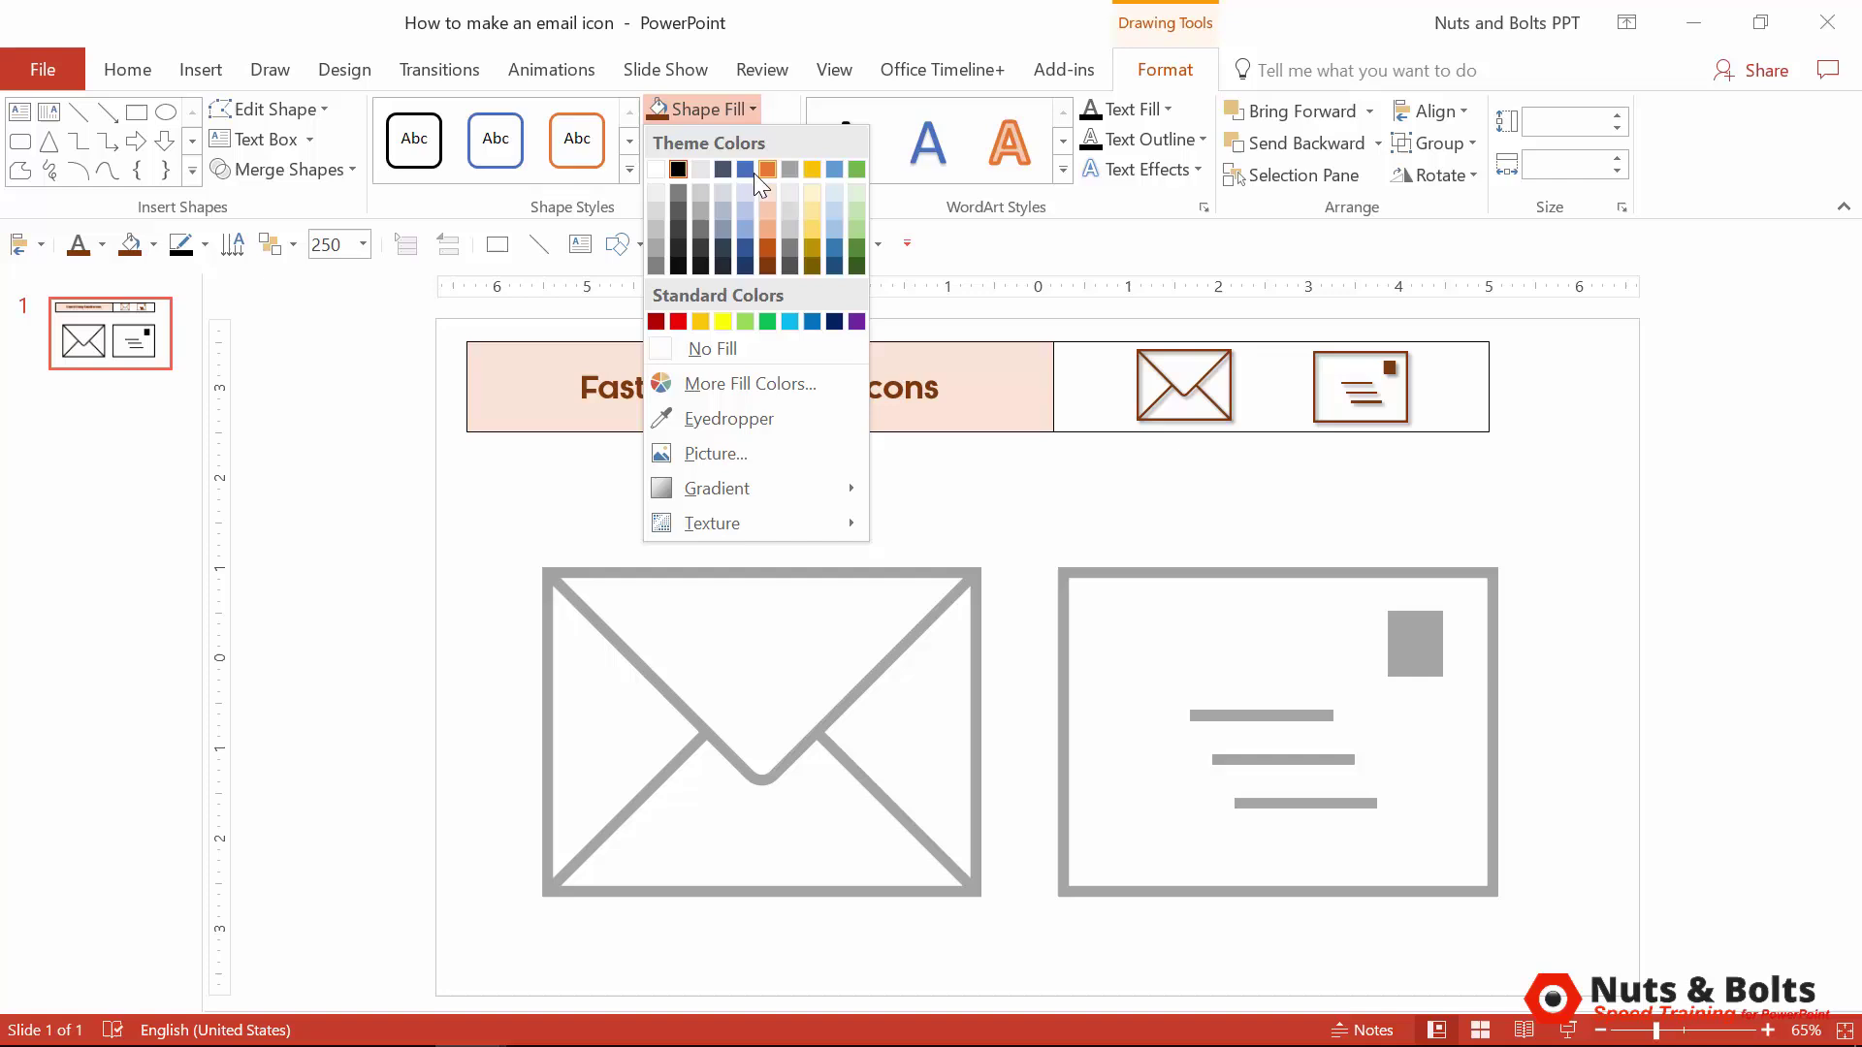
left_click(725, 171)
left_click(782, 141)
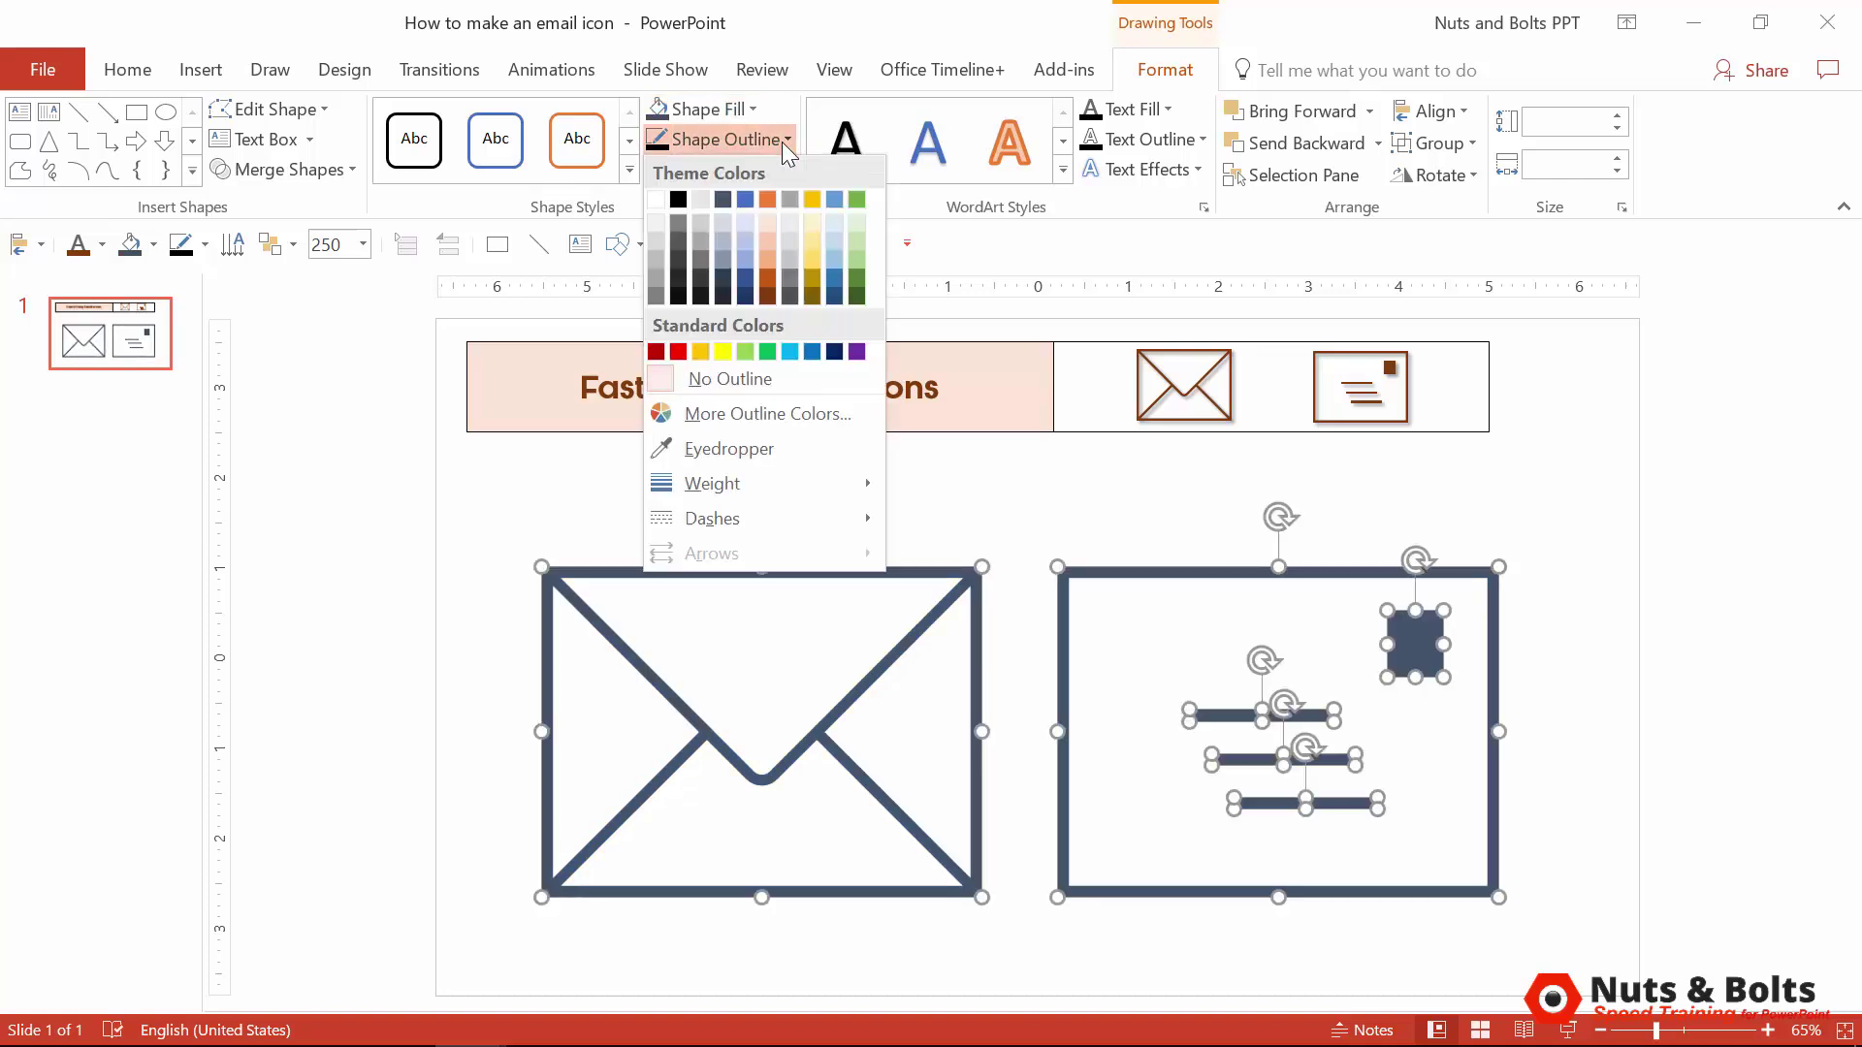
Step: Apply a soft outer drop shadow to both icons and deselect them
left_click(781, 145)
left_click(776, 167)
mouse_move(782, 282)
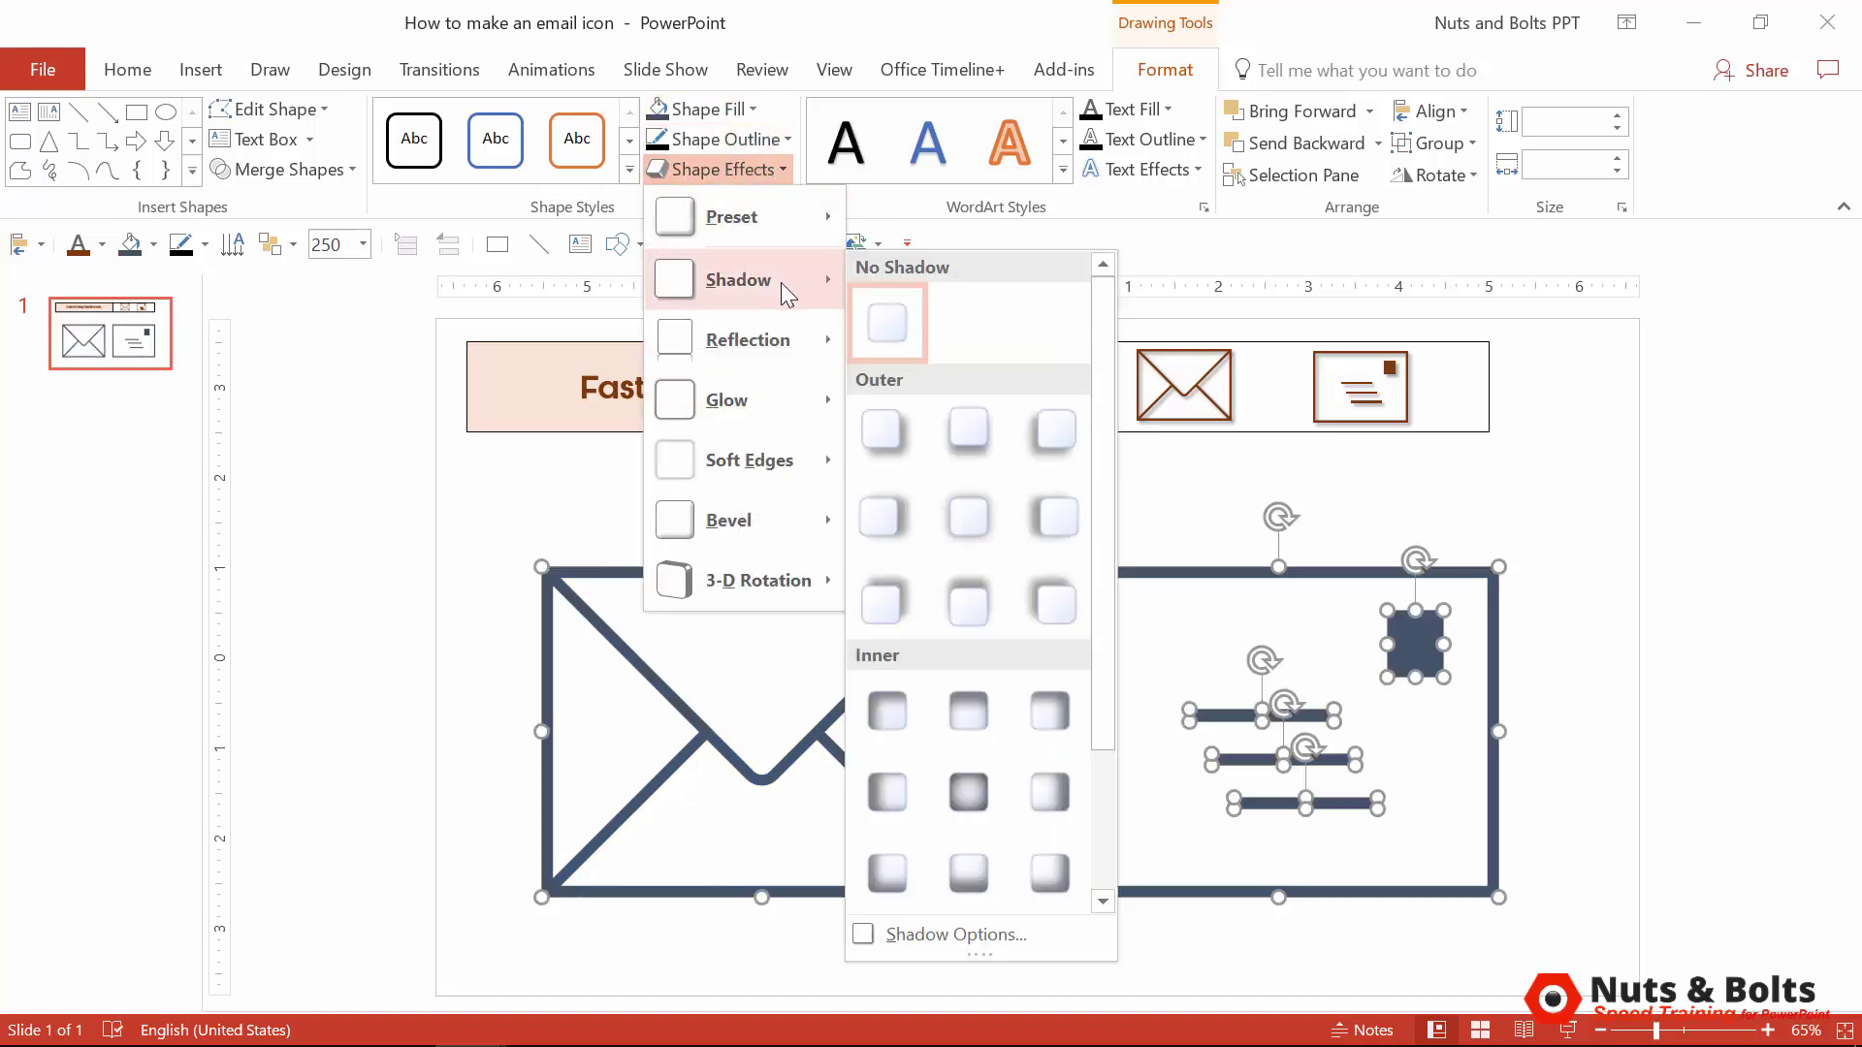
left_click(876, 439)
left_click(1761, 723)
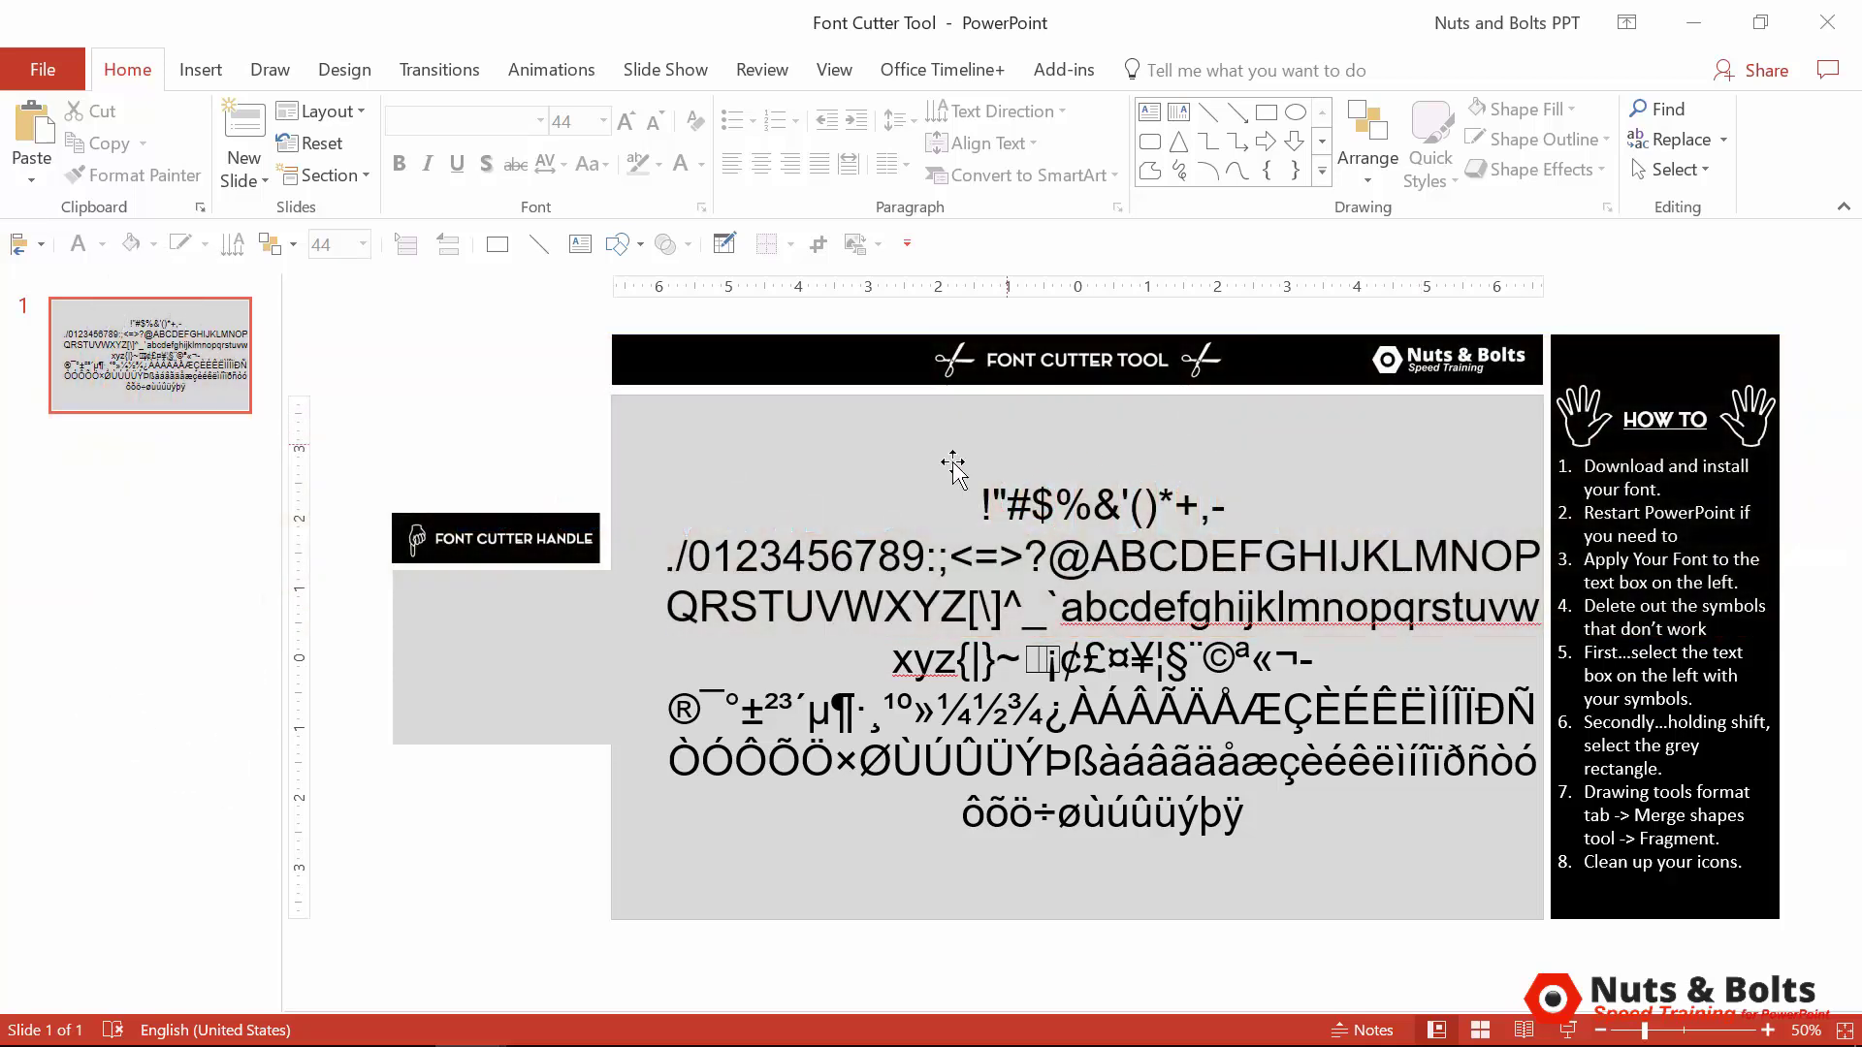
Step: Set the character text box's font to Wingdings, then to Wingdings 2
left_click(878, 556)
left_click(470, 602, "shift")
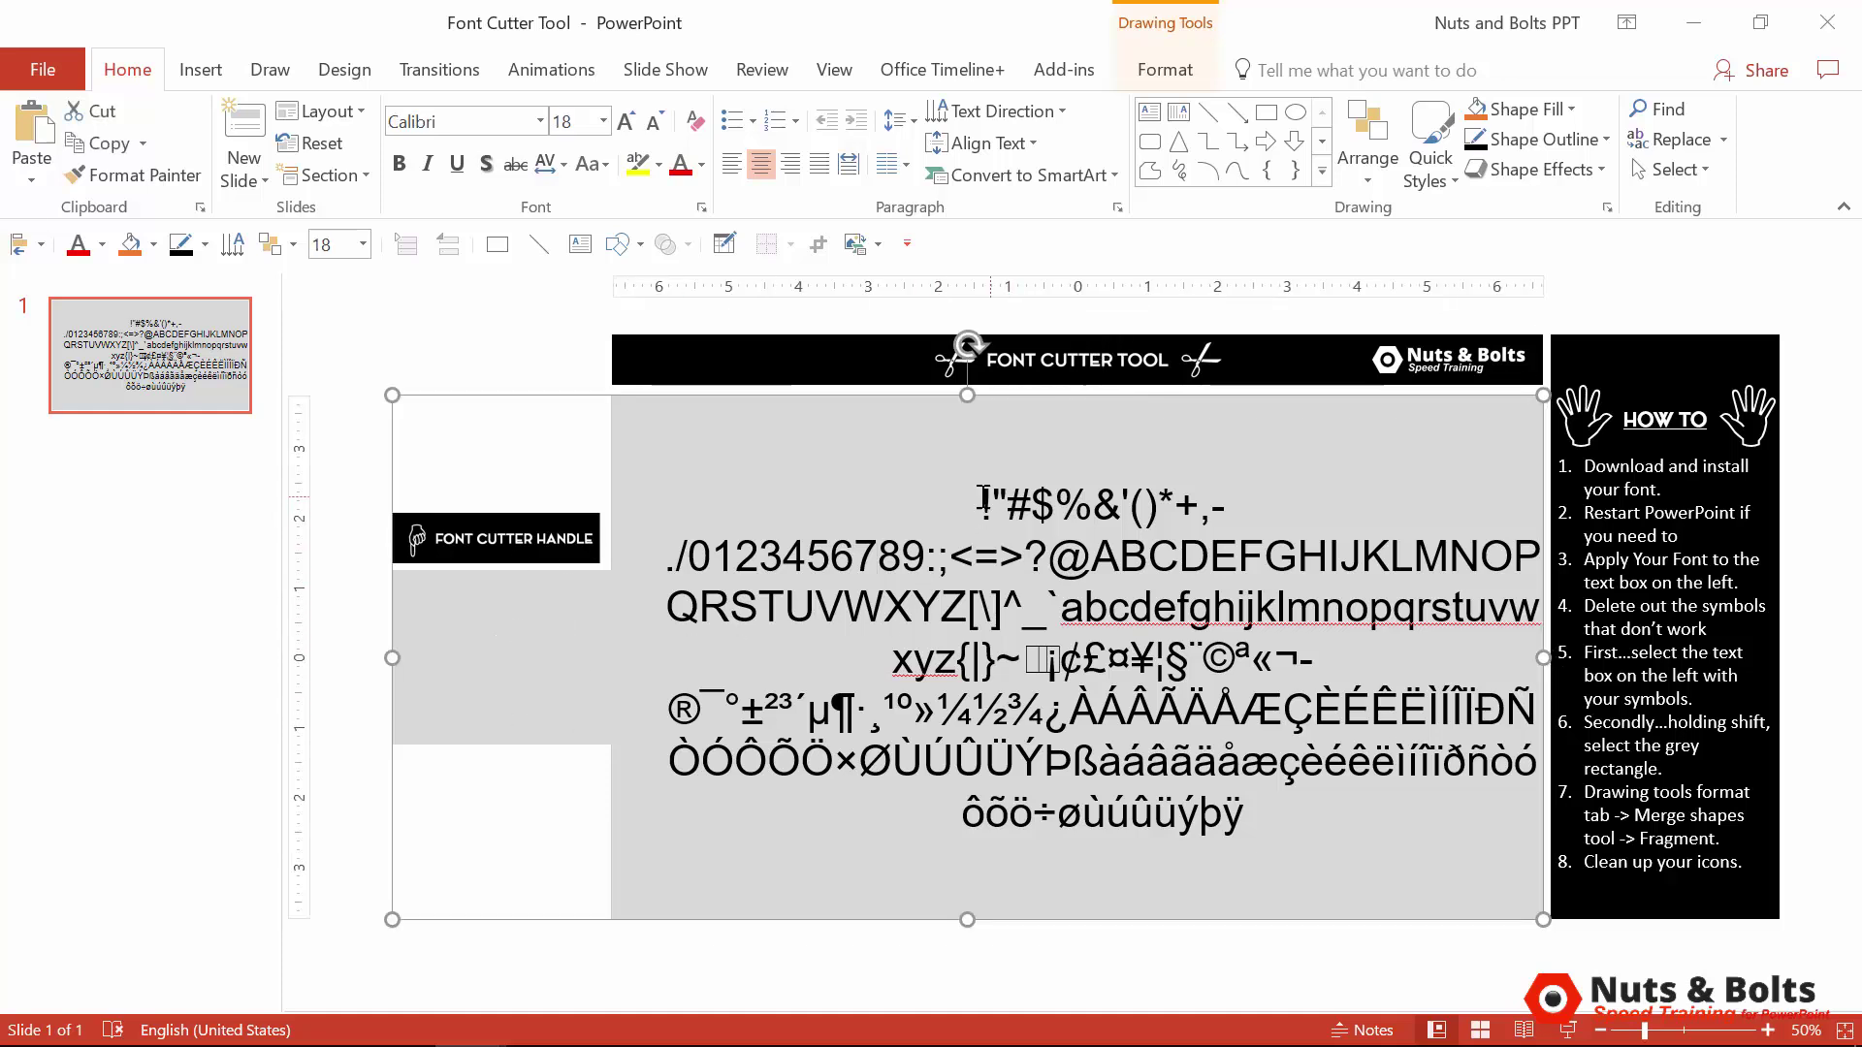
left_click_drag(981, 495, 1285, 797)
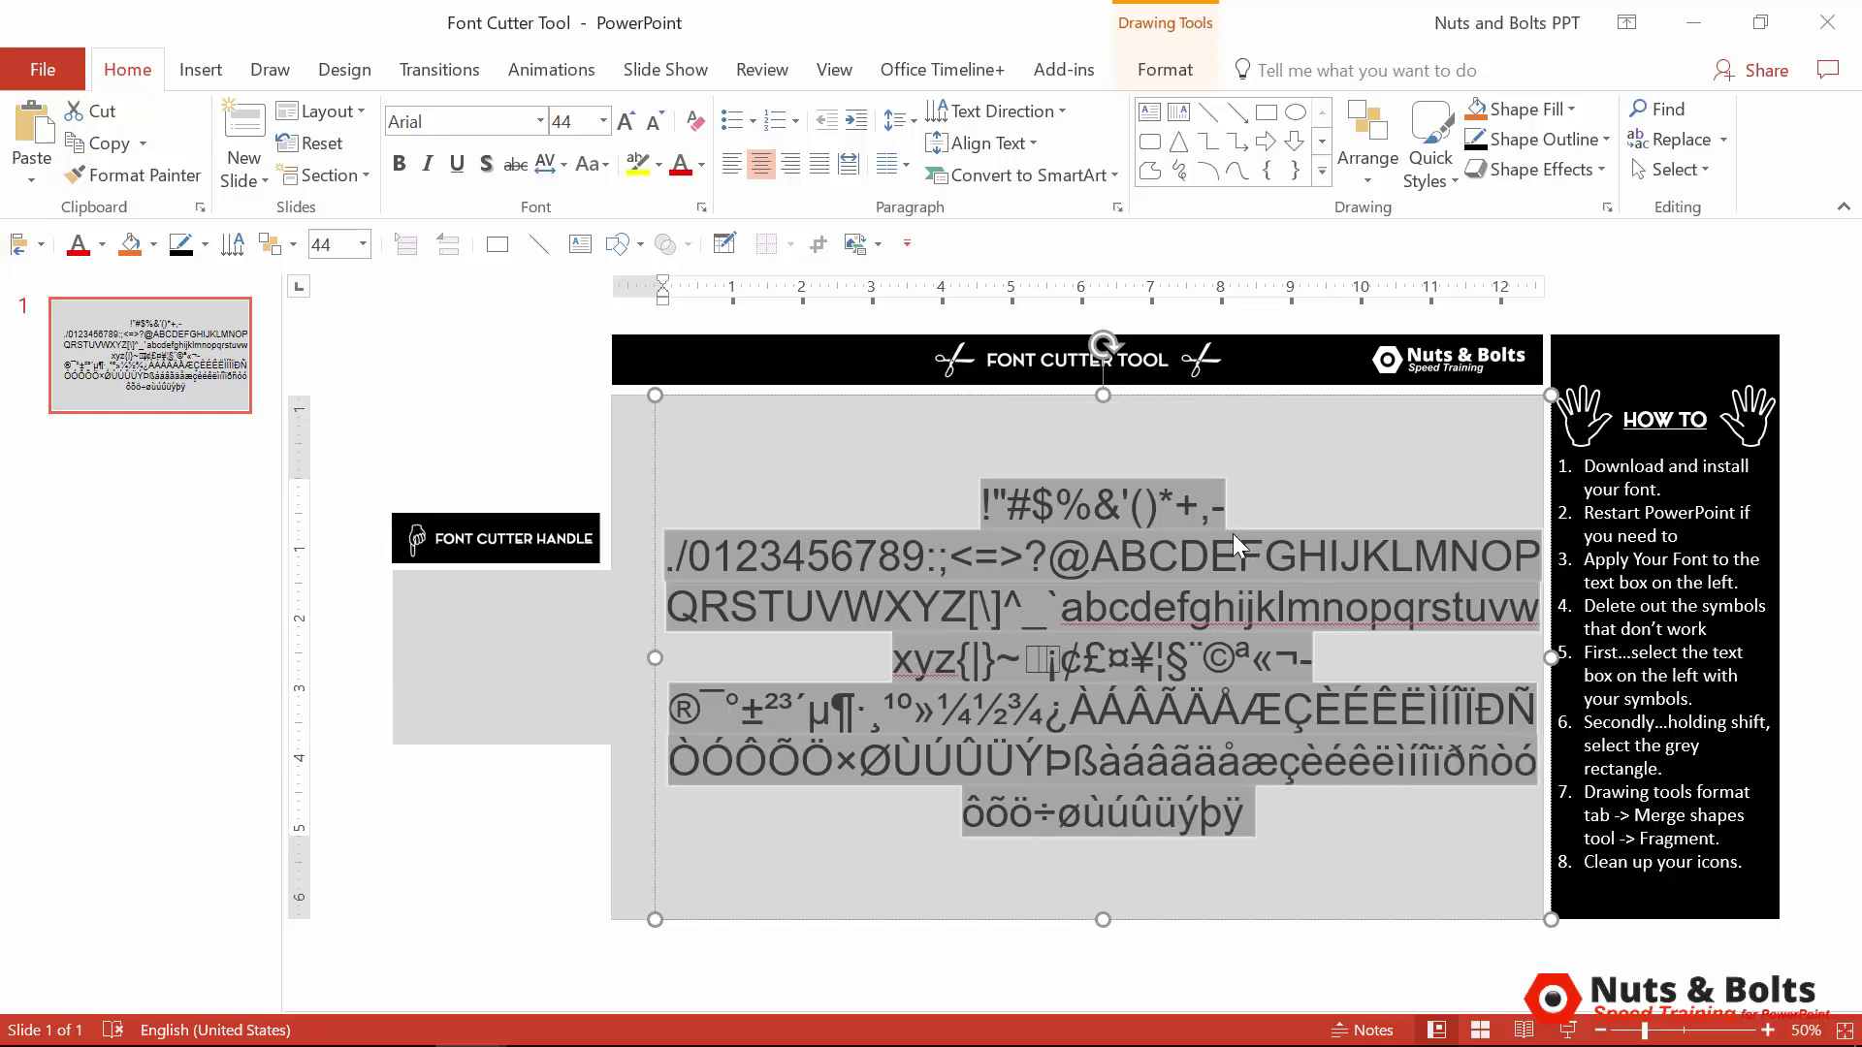
left_click_drag(1268, 811, 897, 703)
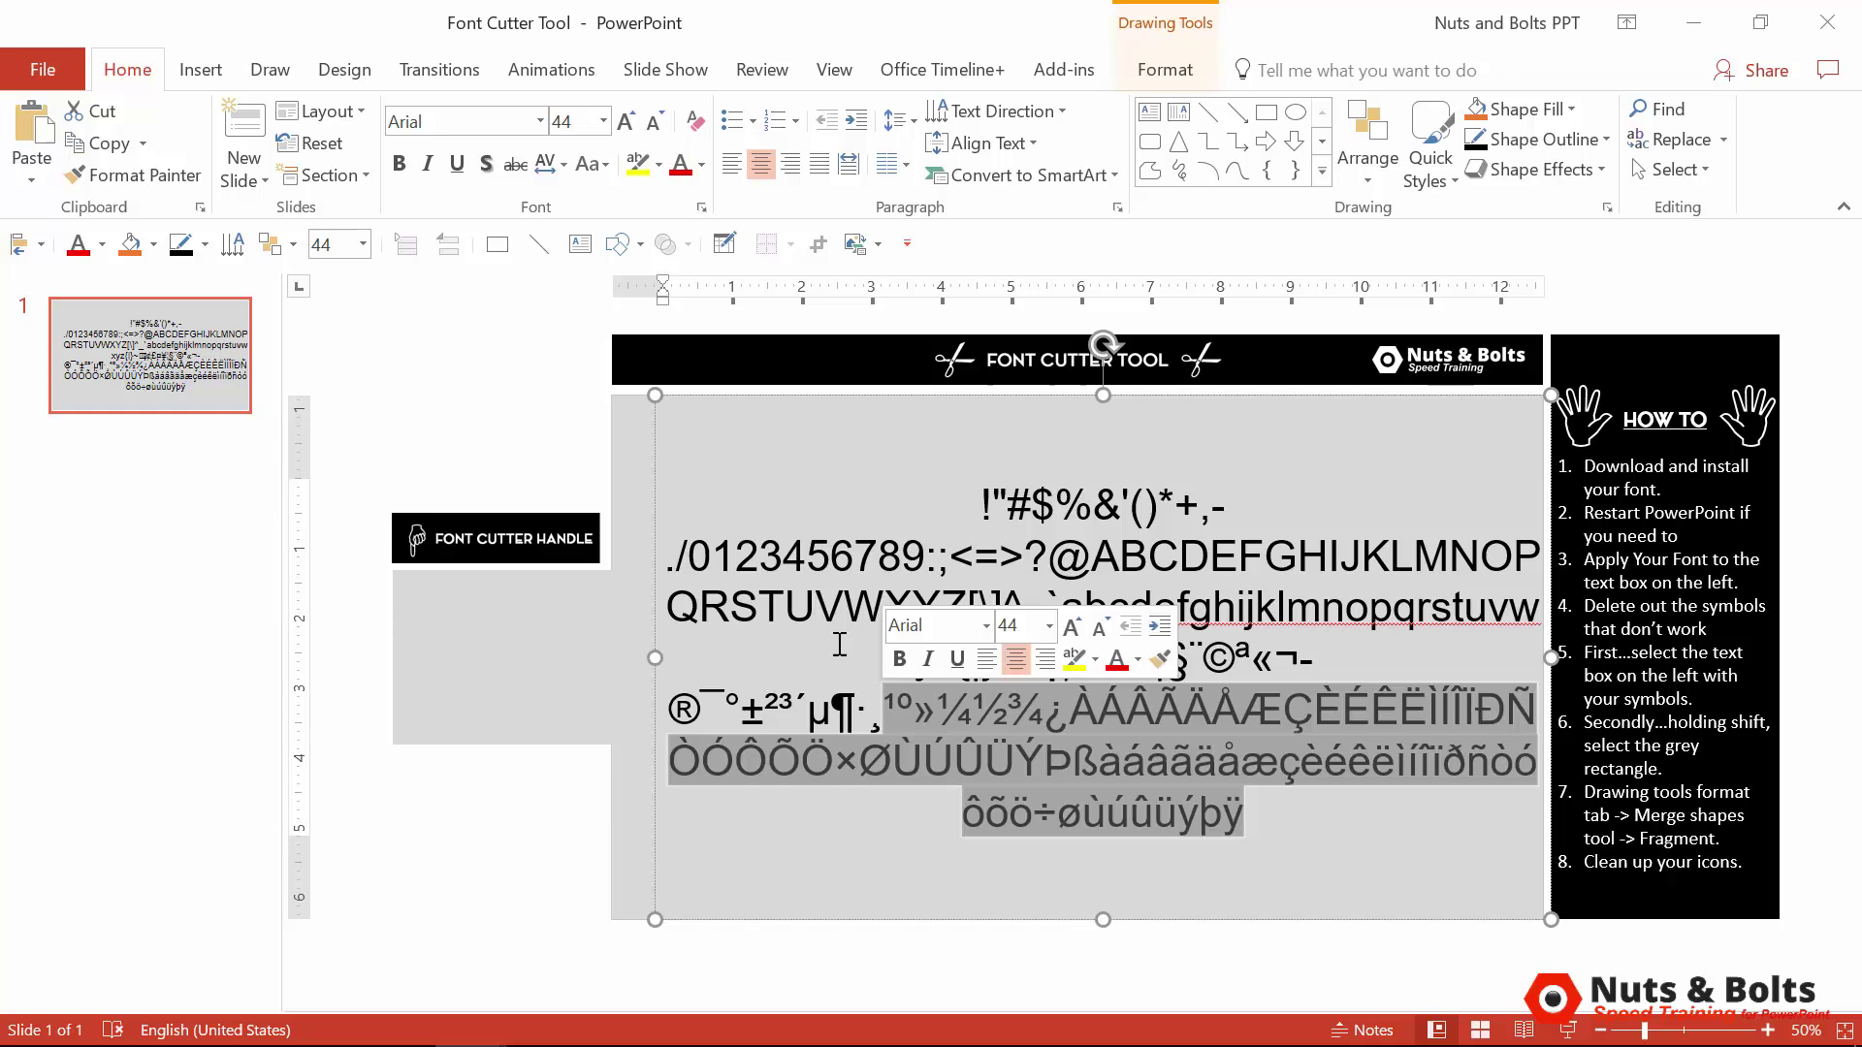
key("Escape")
left_click(511, 127)
type("Wingdings 2")
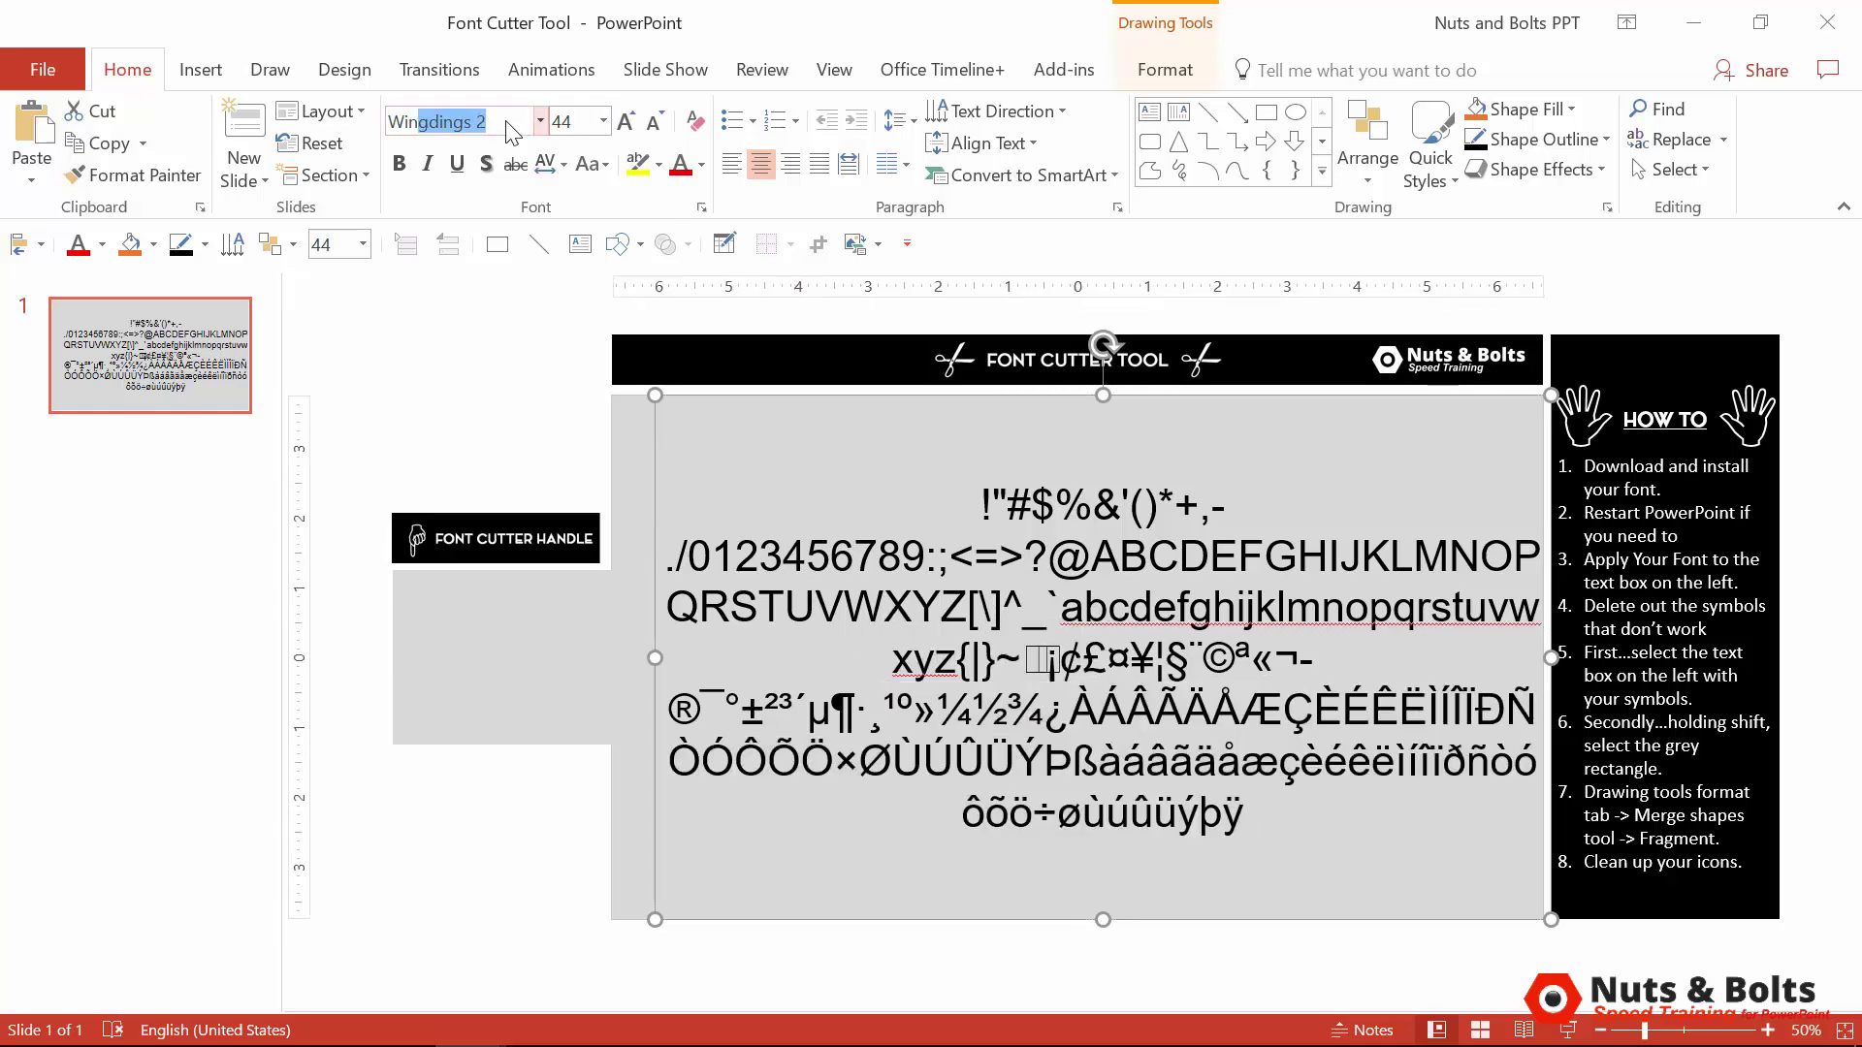
key("Return")
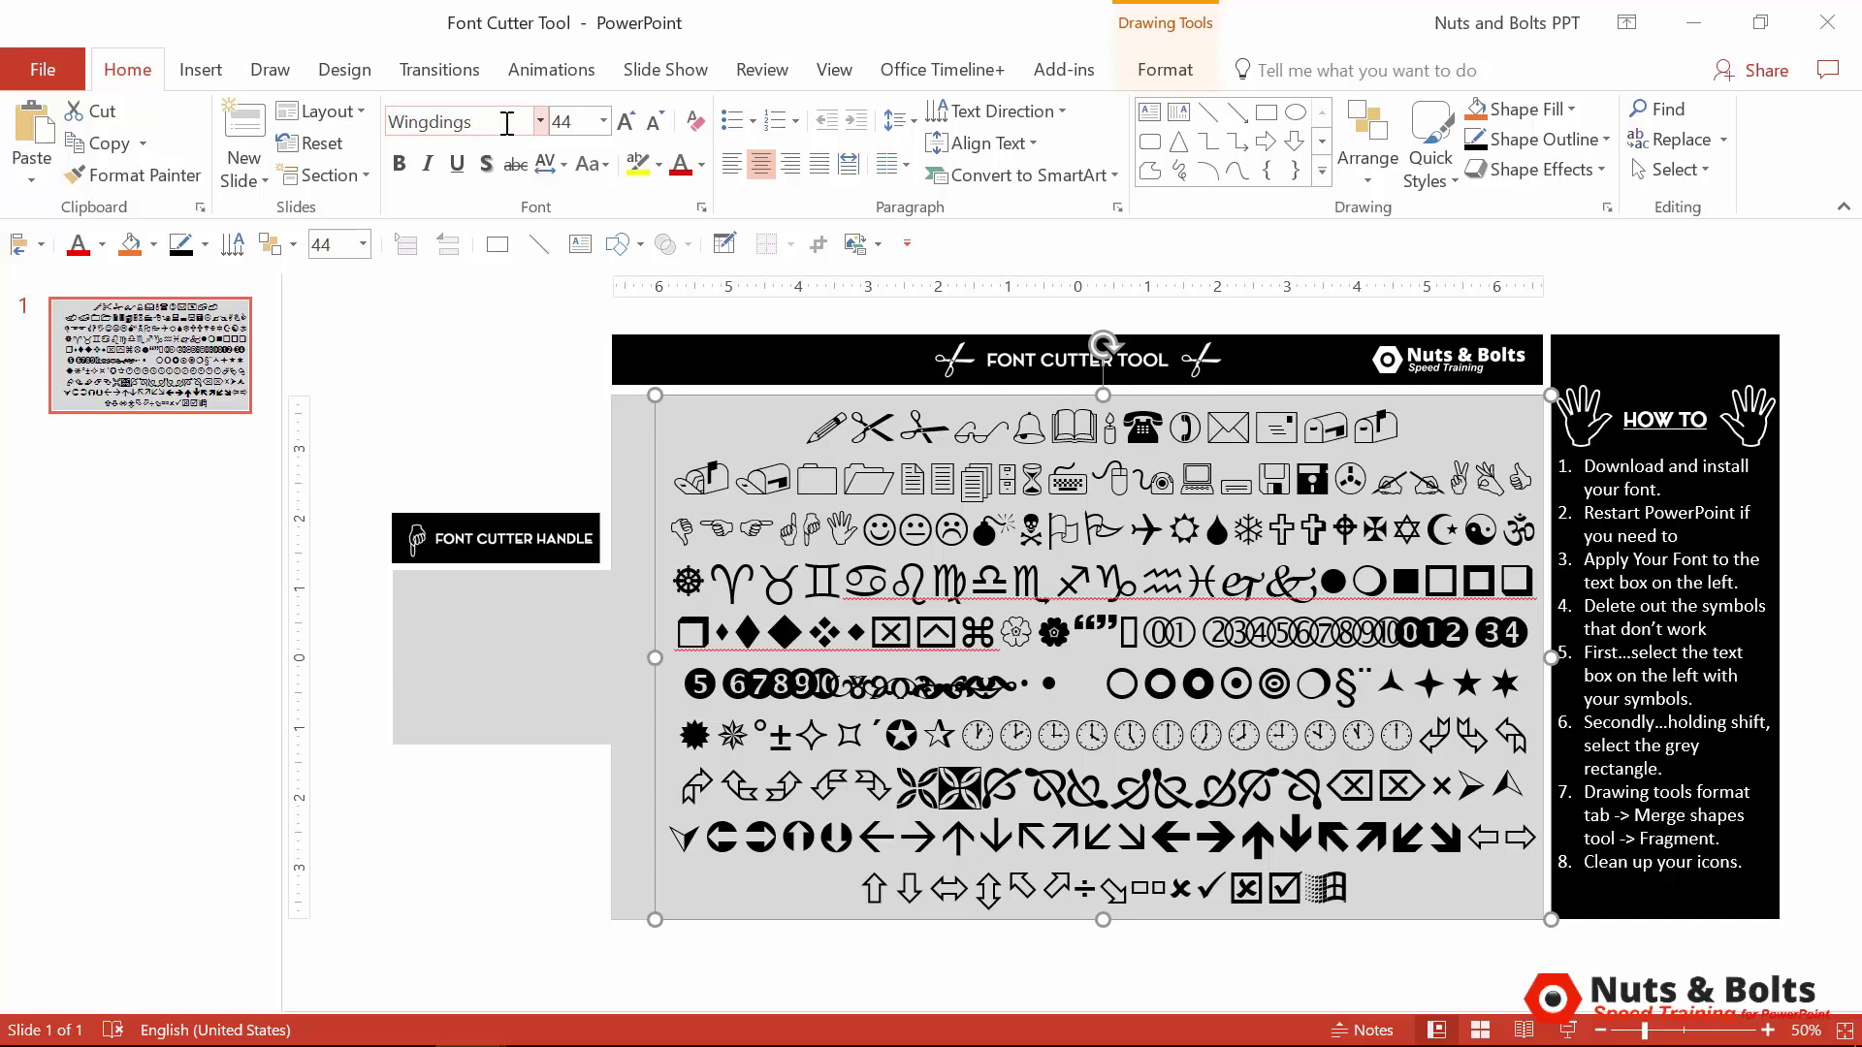
type("2")
key("Return")
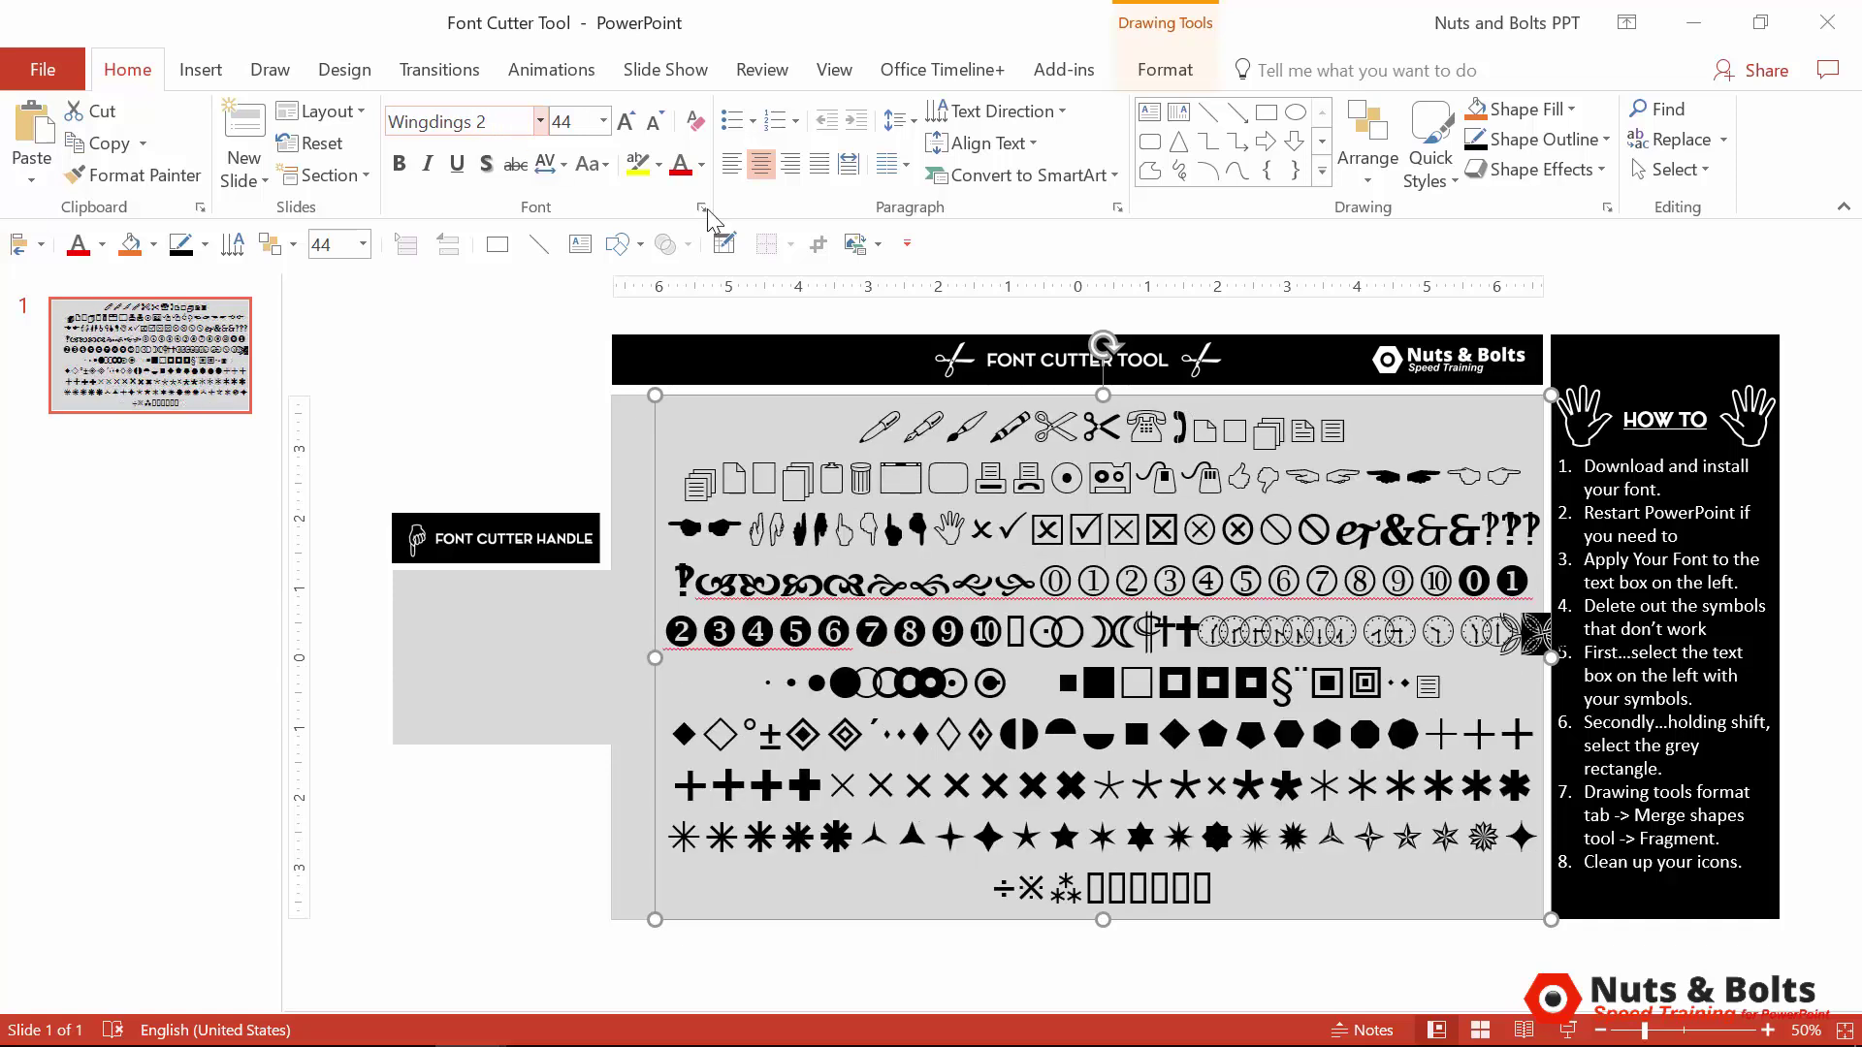
Step: Switch the text box's characters to the Webdings font
left_click_drag(970, 524, 1179, 528)
left_click(652, 415)
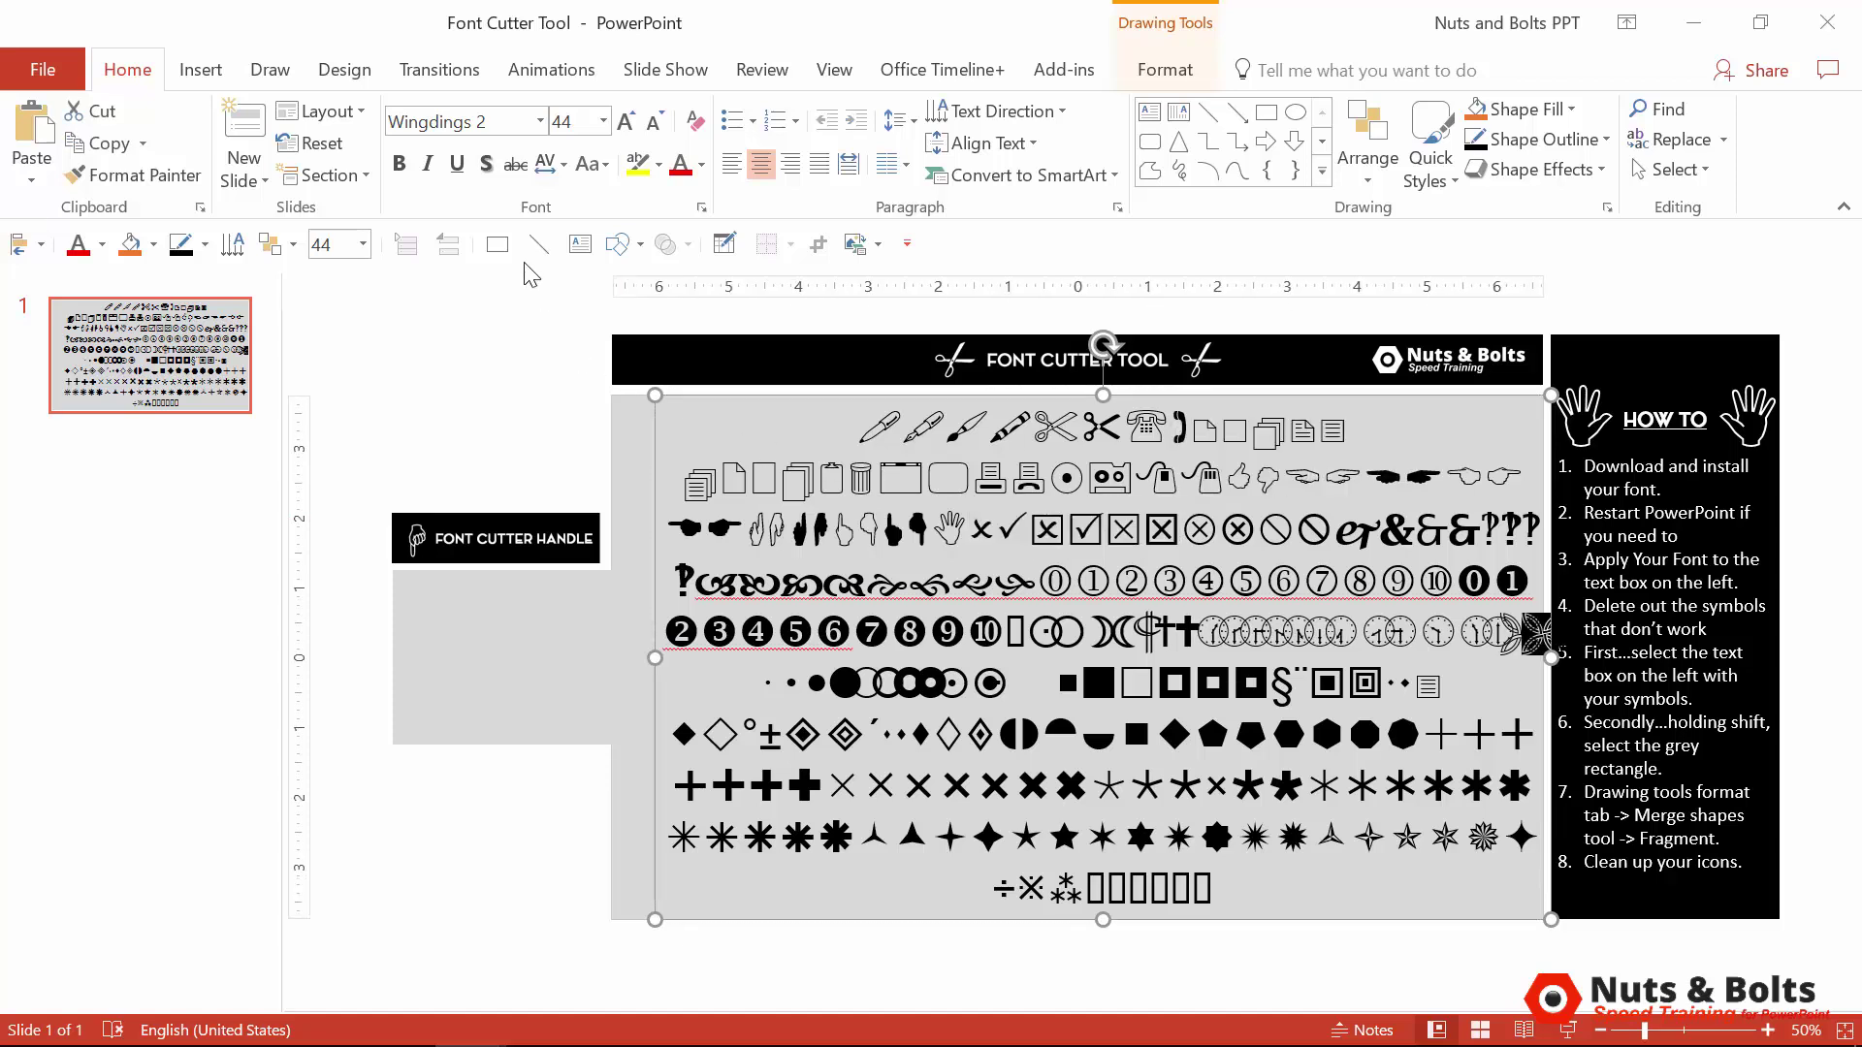
left_click(479, 121)
type("Web")
key("Return")
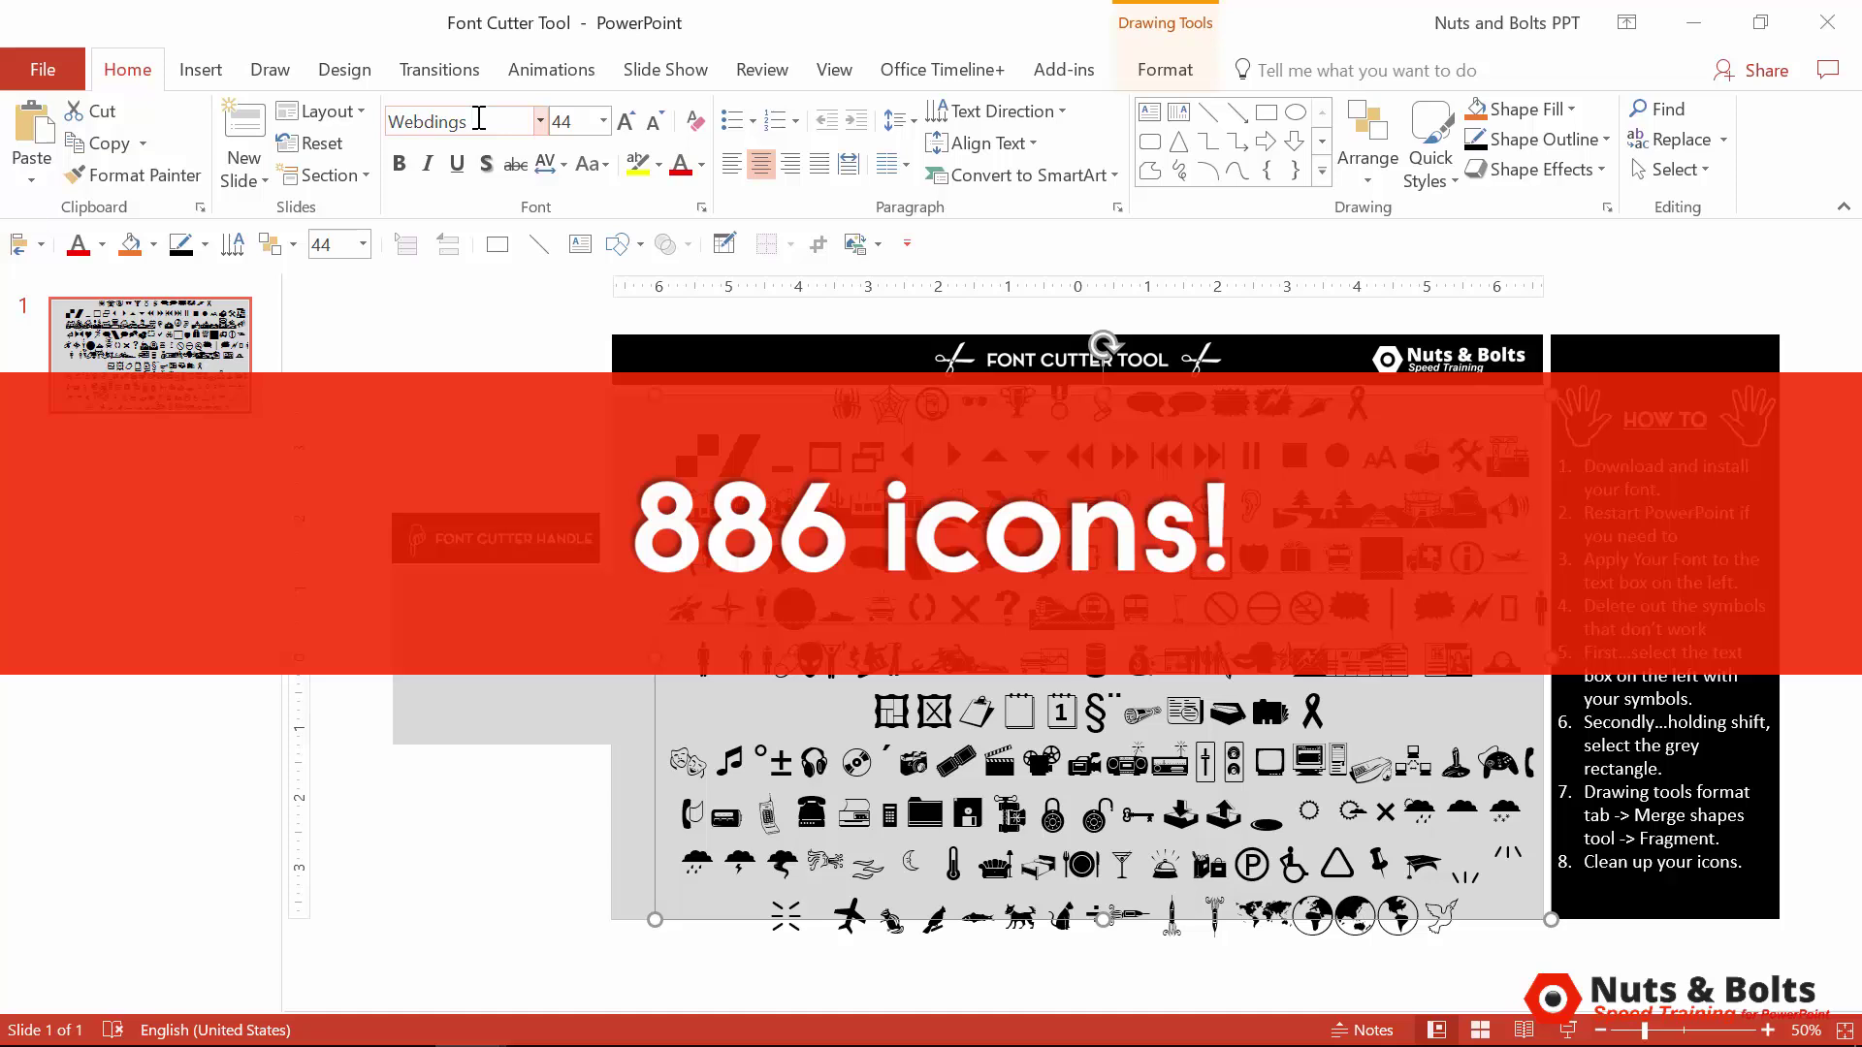
Step: Search the web for 'free icon fonts' and scroll through the results
type("free icon ")
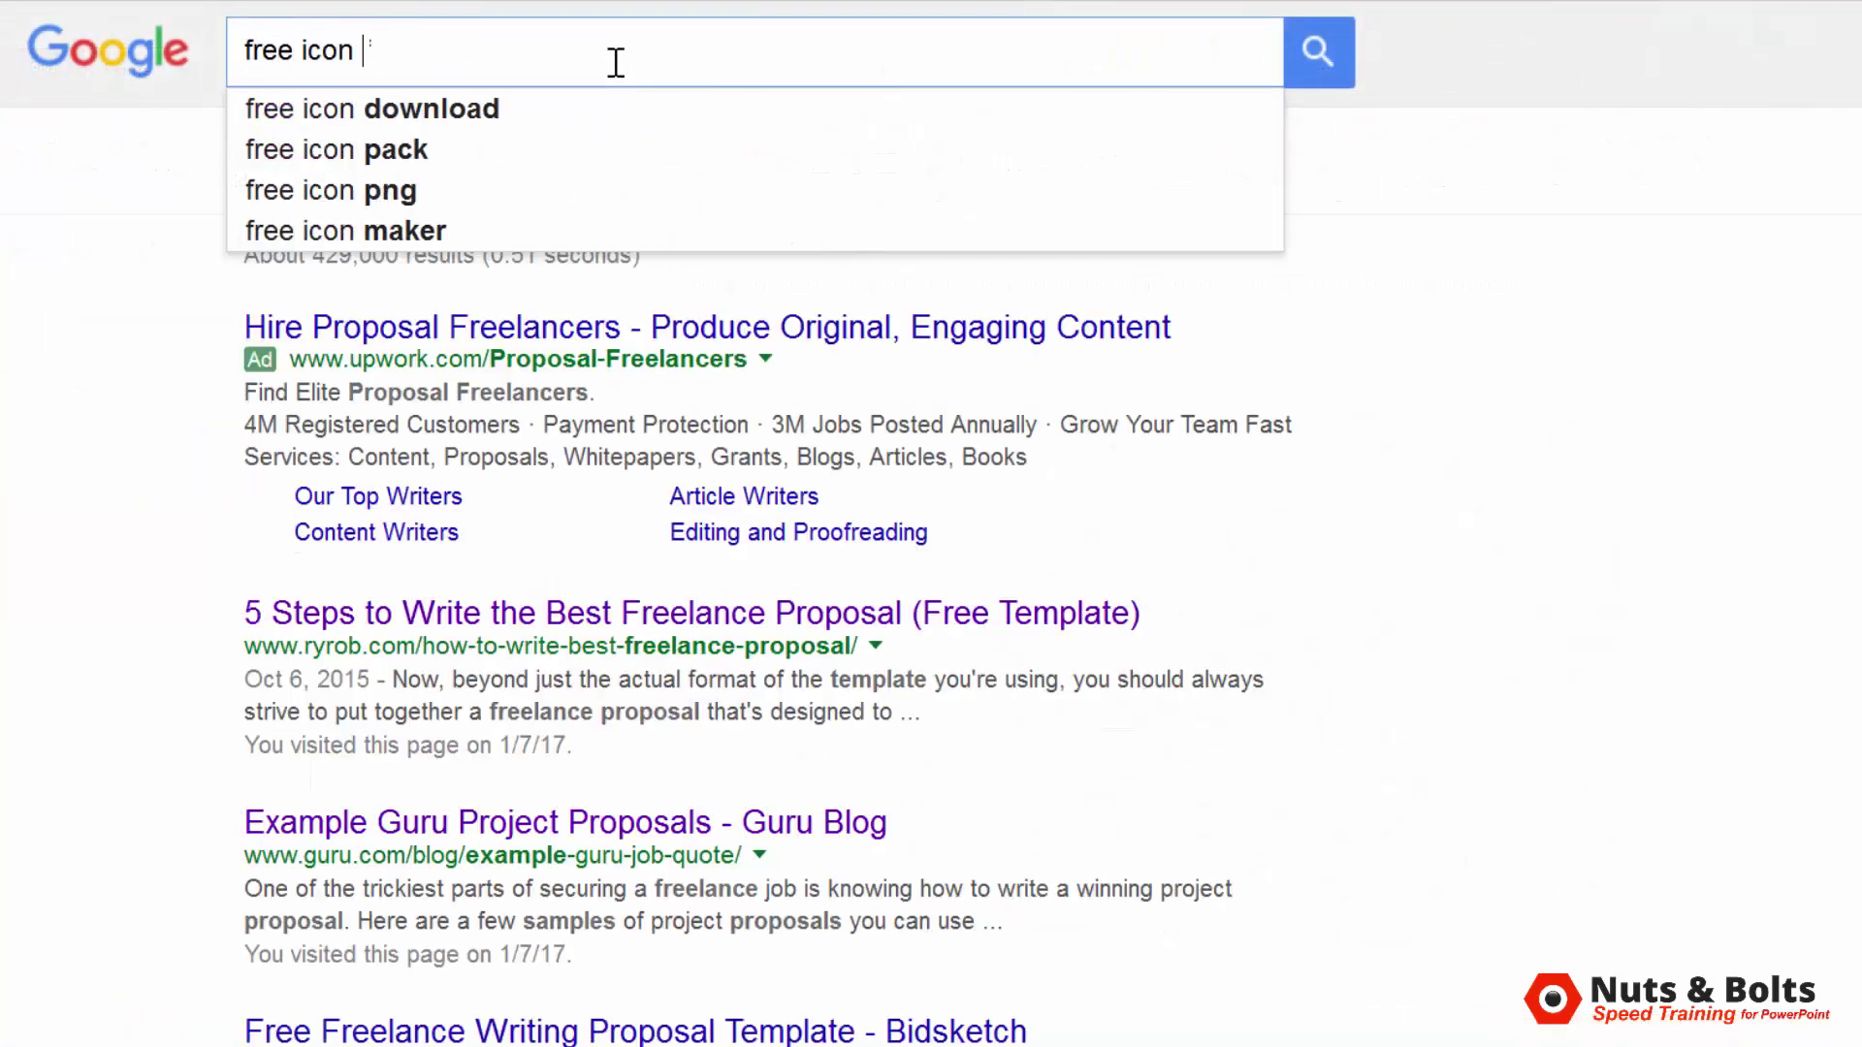
type("fonts")
key("Return")
scroll(931, 524, "down", 2)
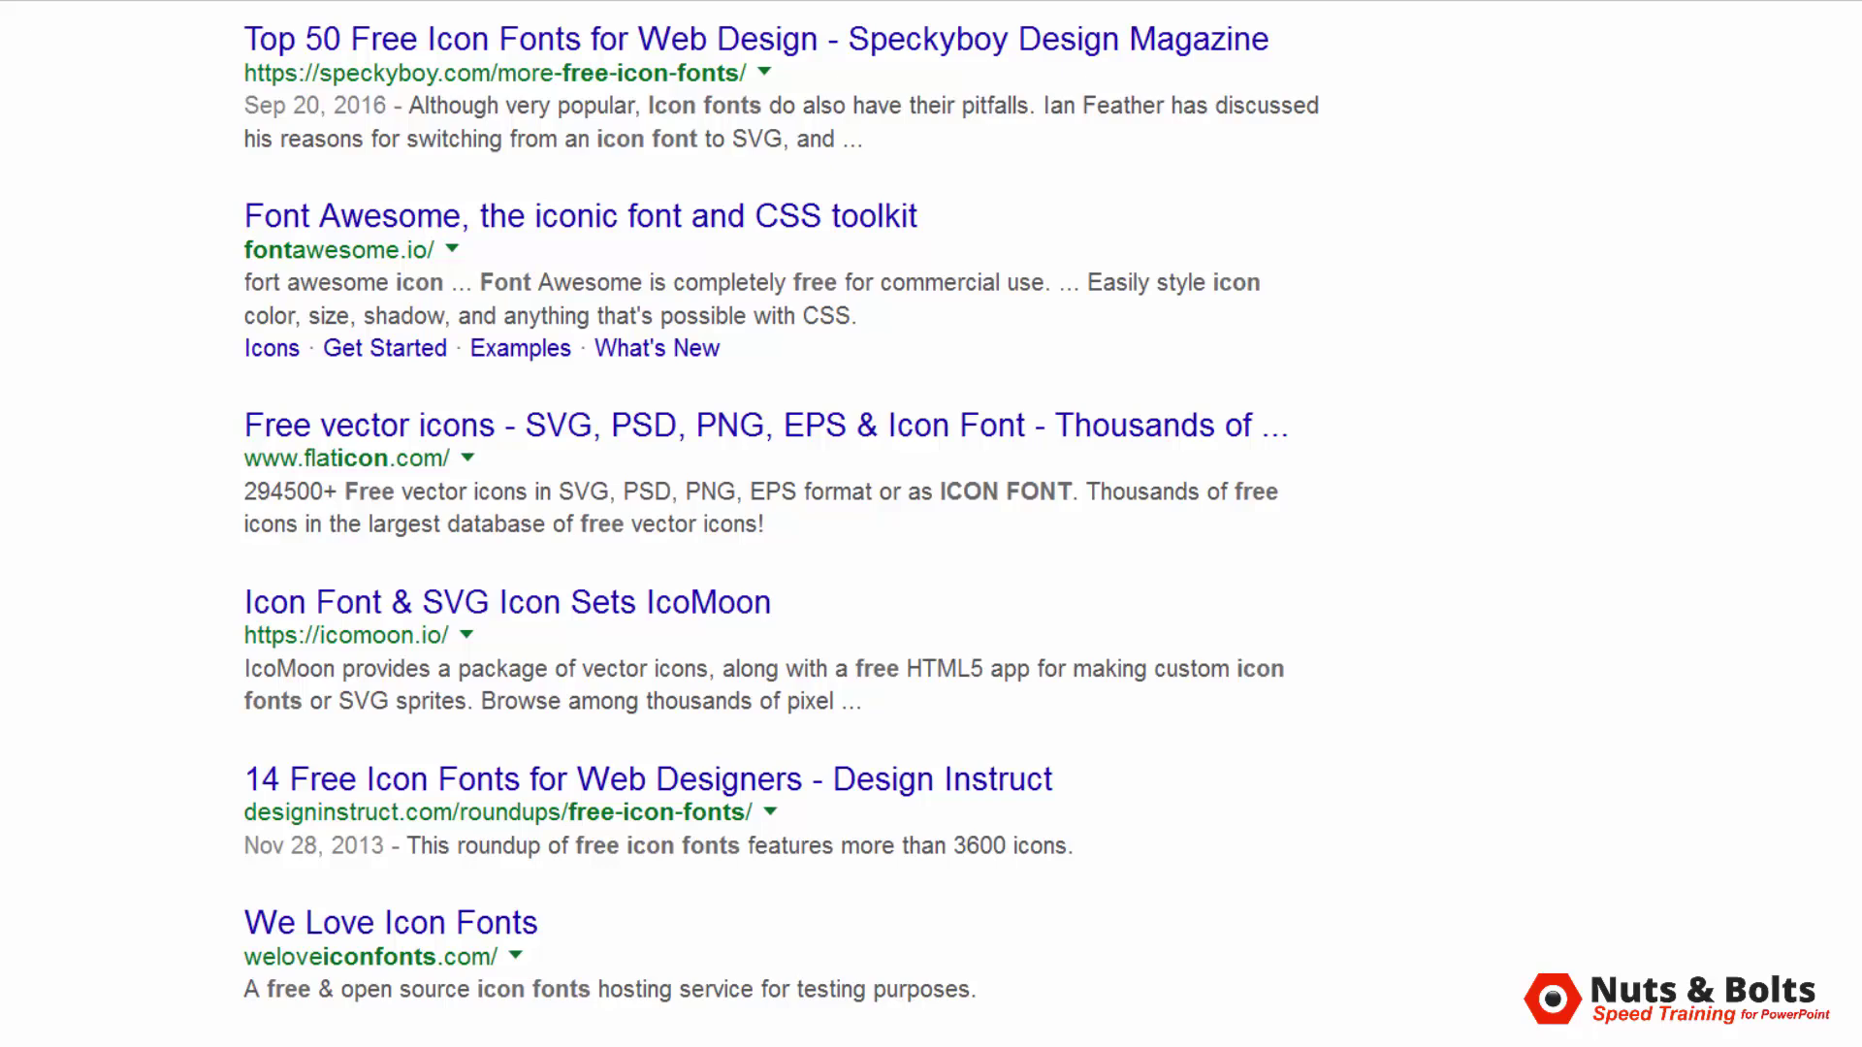
scroll(931, 524, "down", 10)
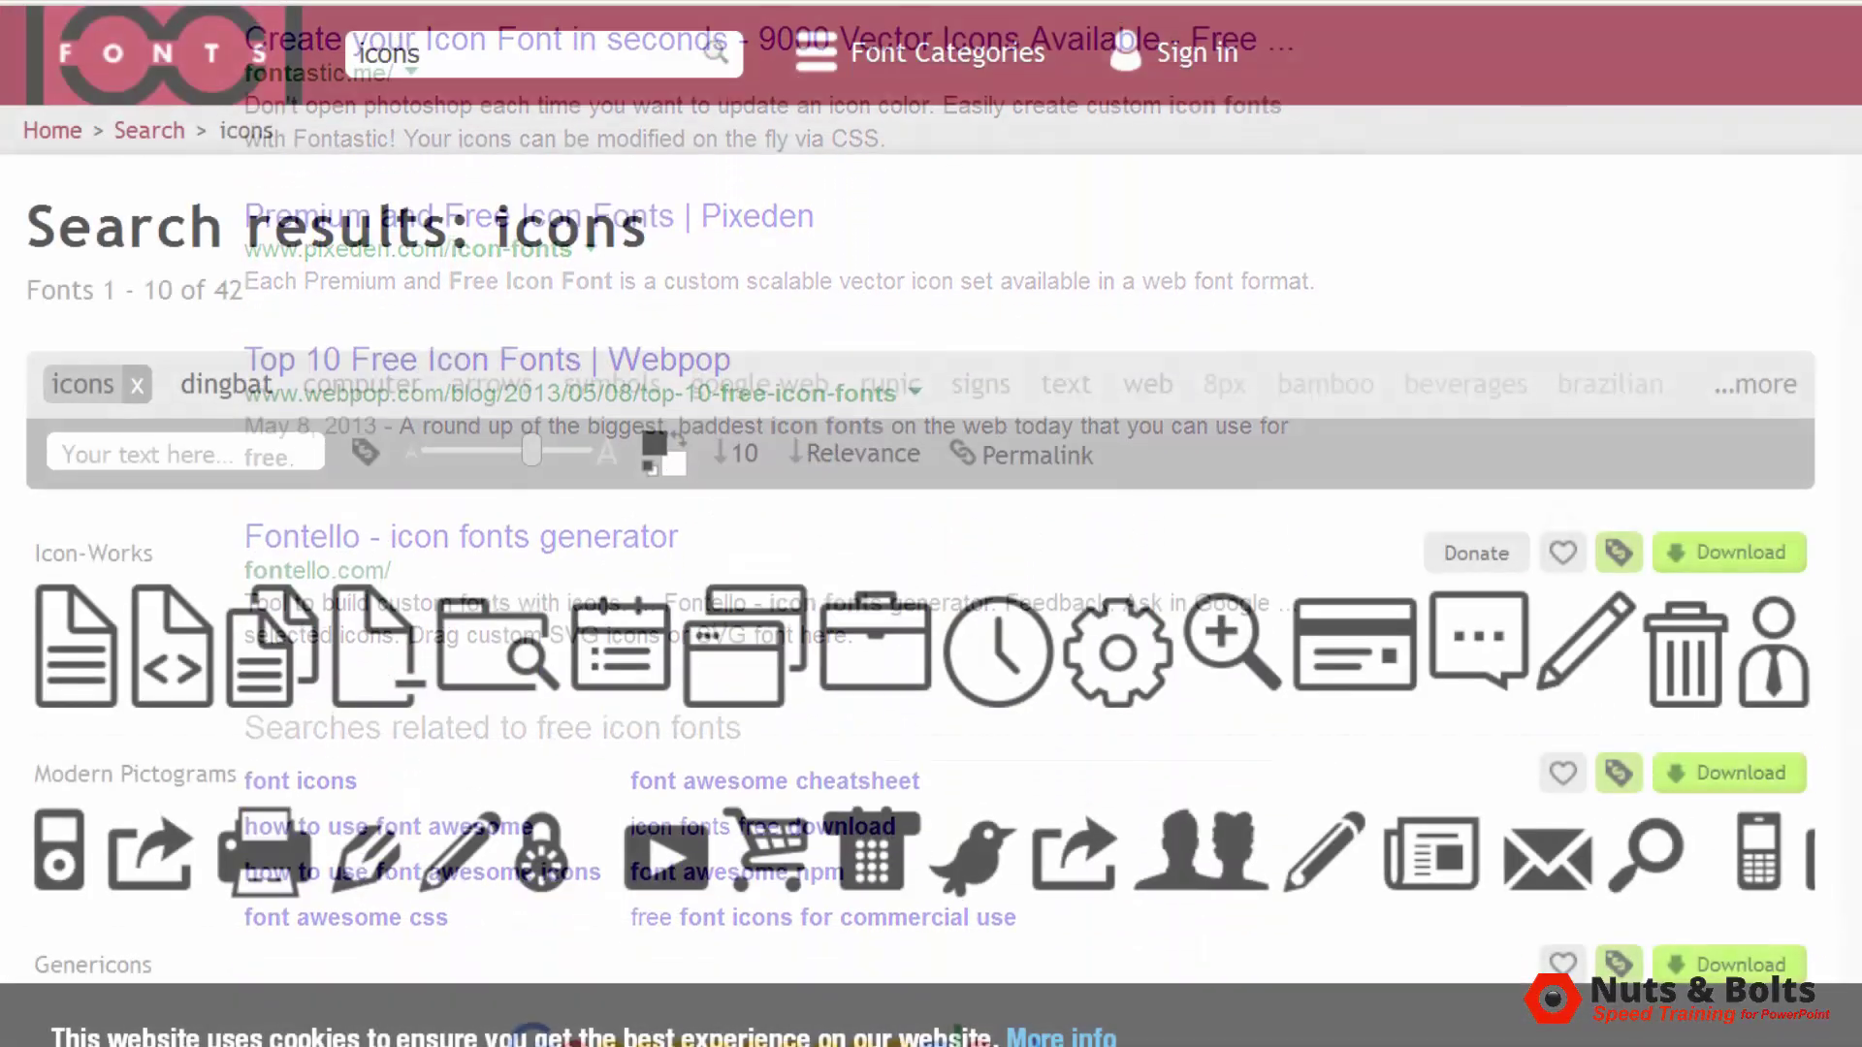
Step: Scroll the 1001 Fonts icon results past Today I Feel and Janda Flower Doodles to the pagination
scroll(925, 560, "down", 6)
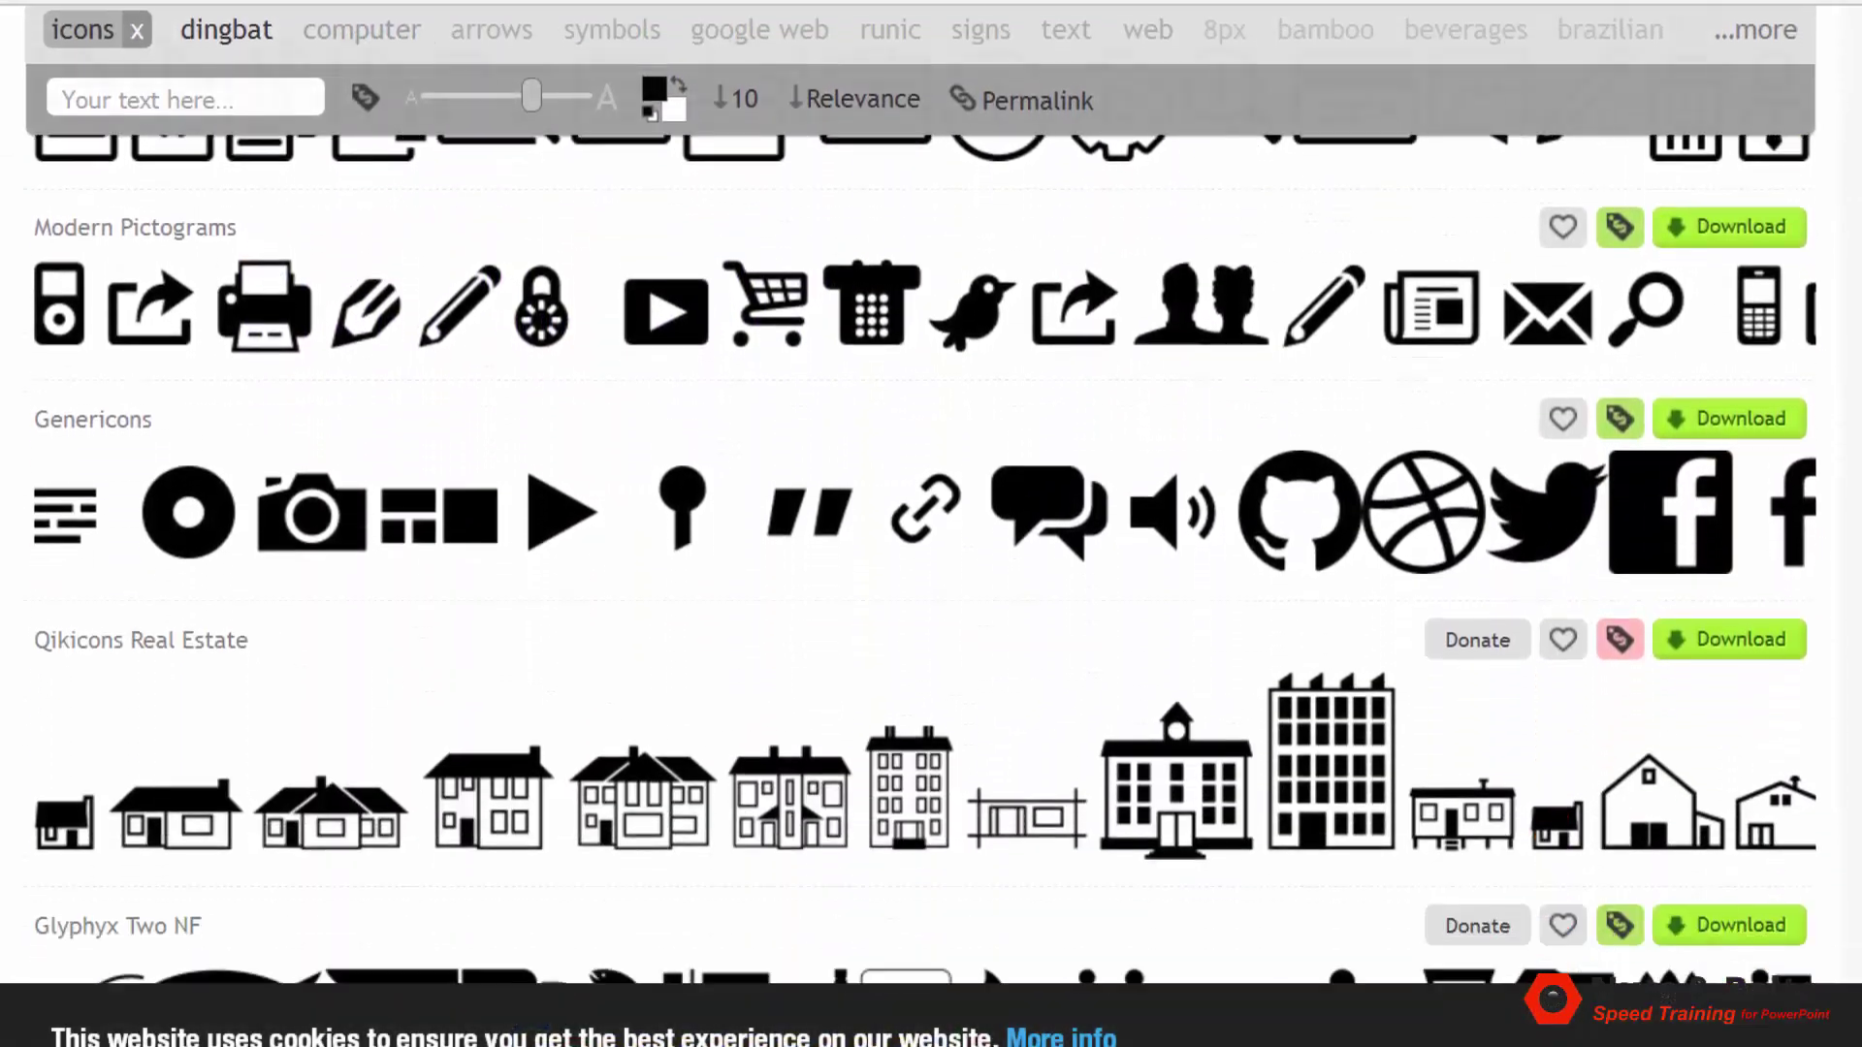
scroll(926, 559, "down", 8)
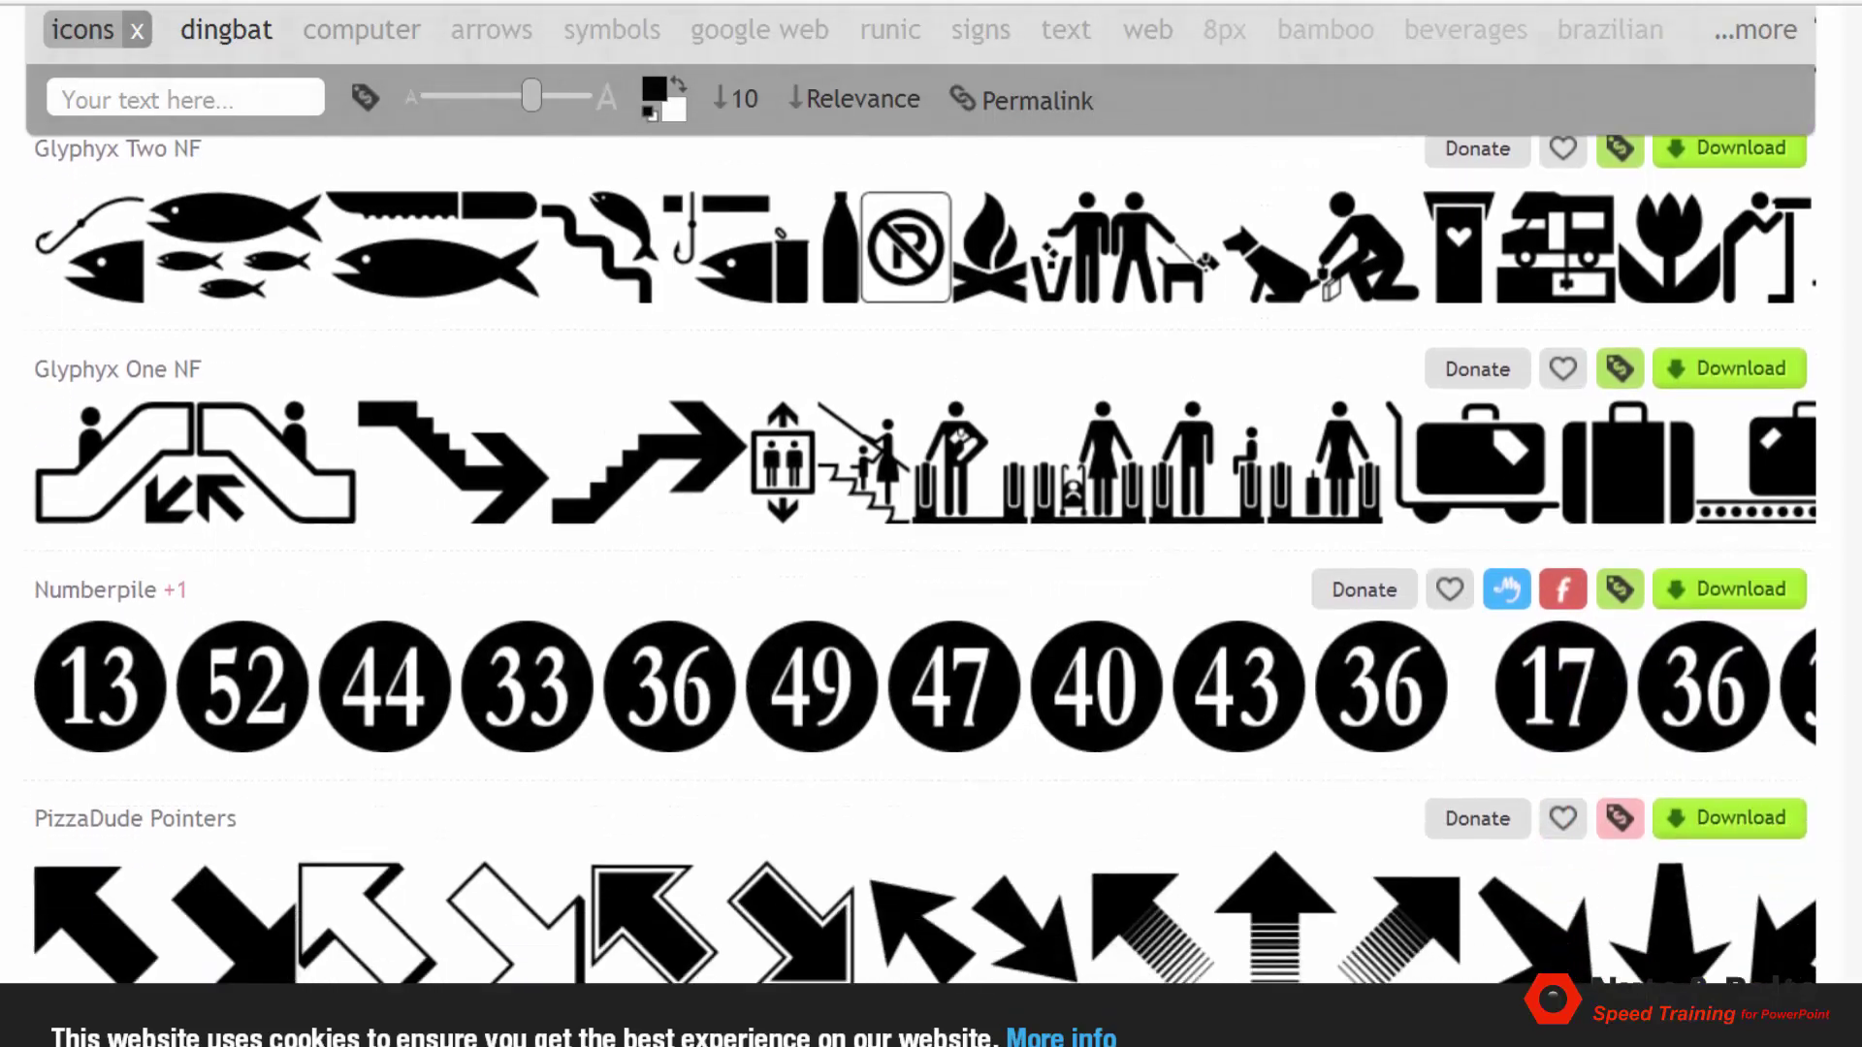
scroll(925, 559, "down", 7)
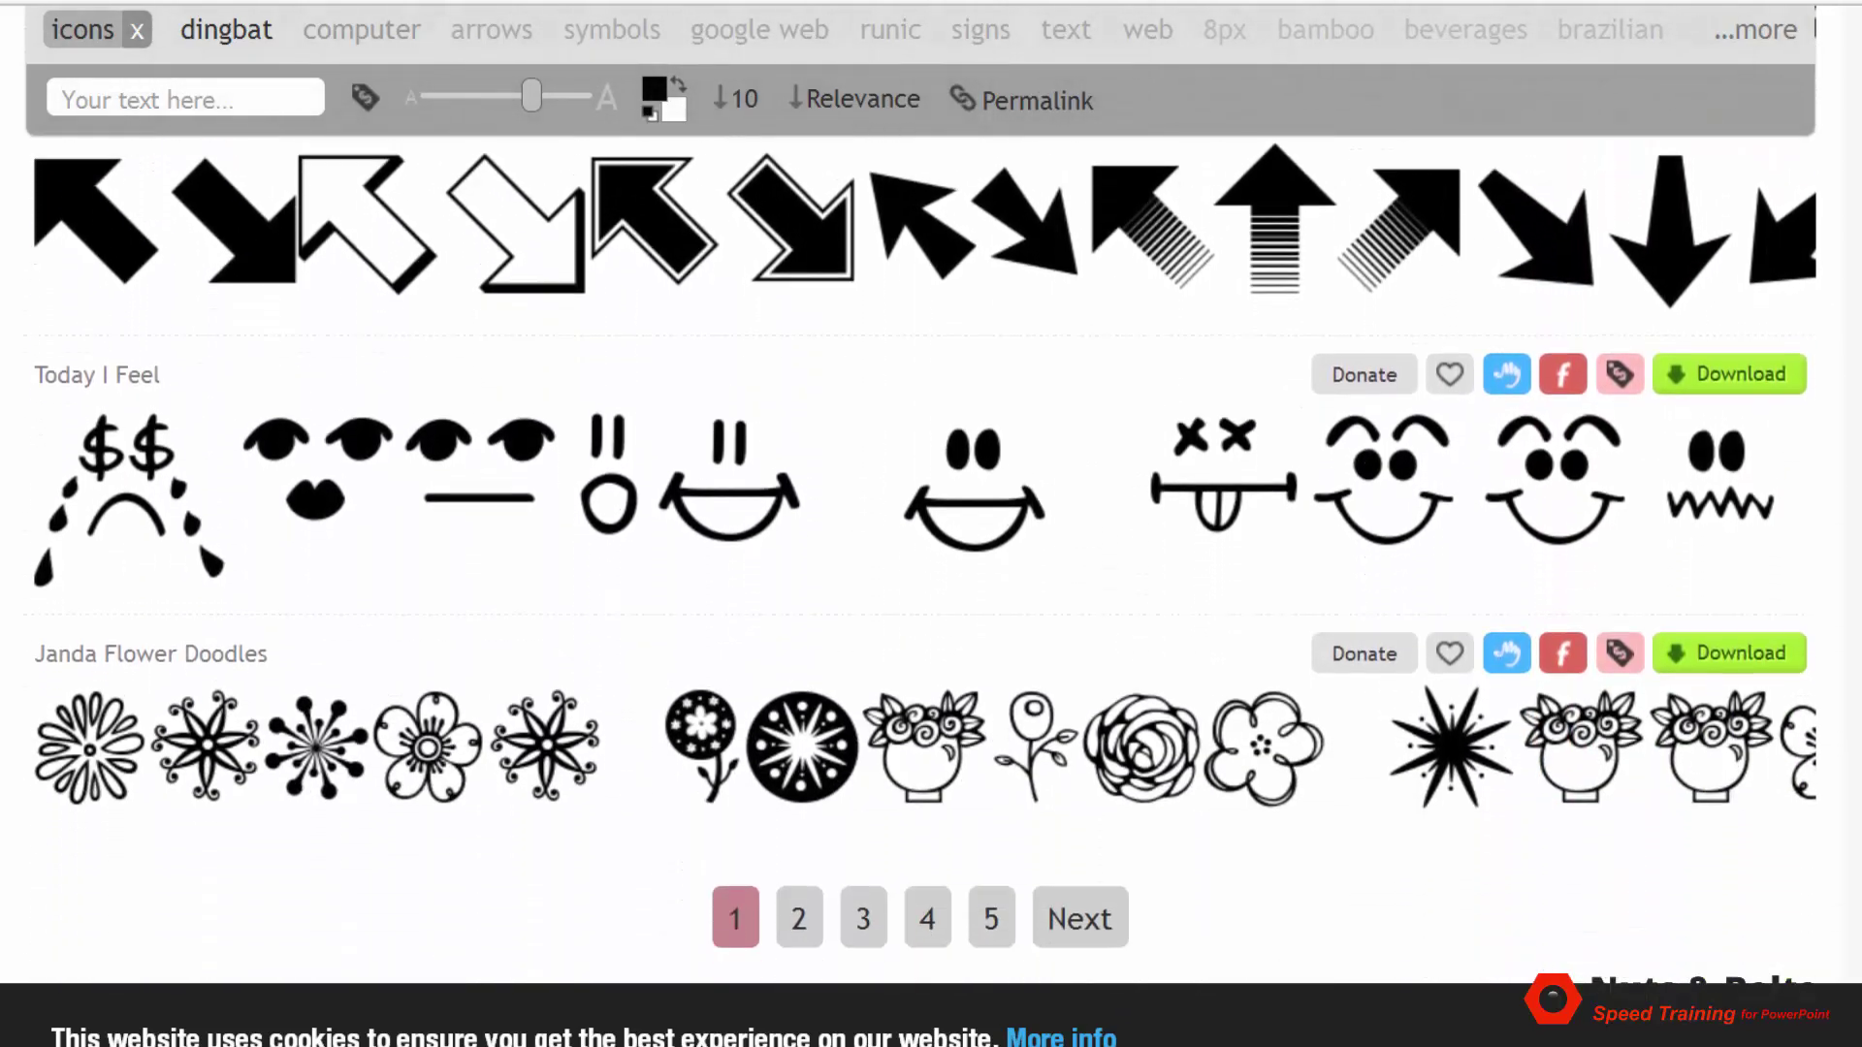
scroll(925, 560, "down", 1)
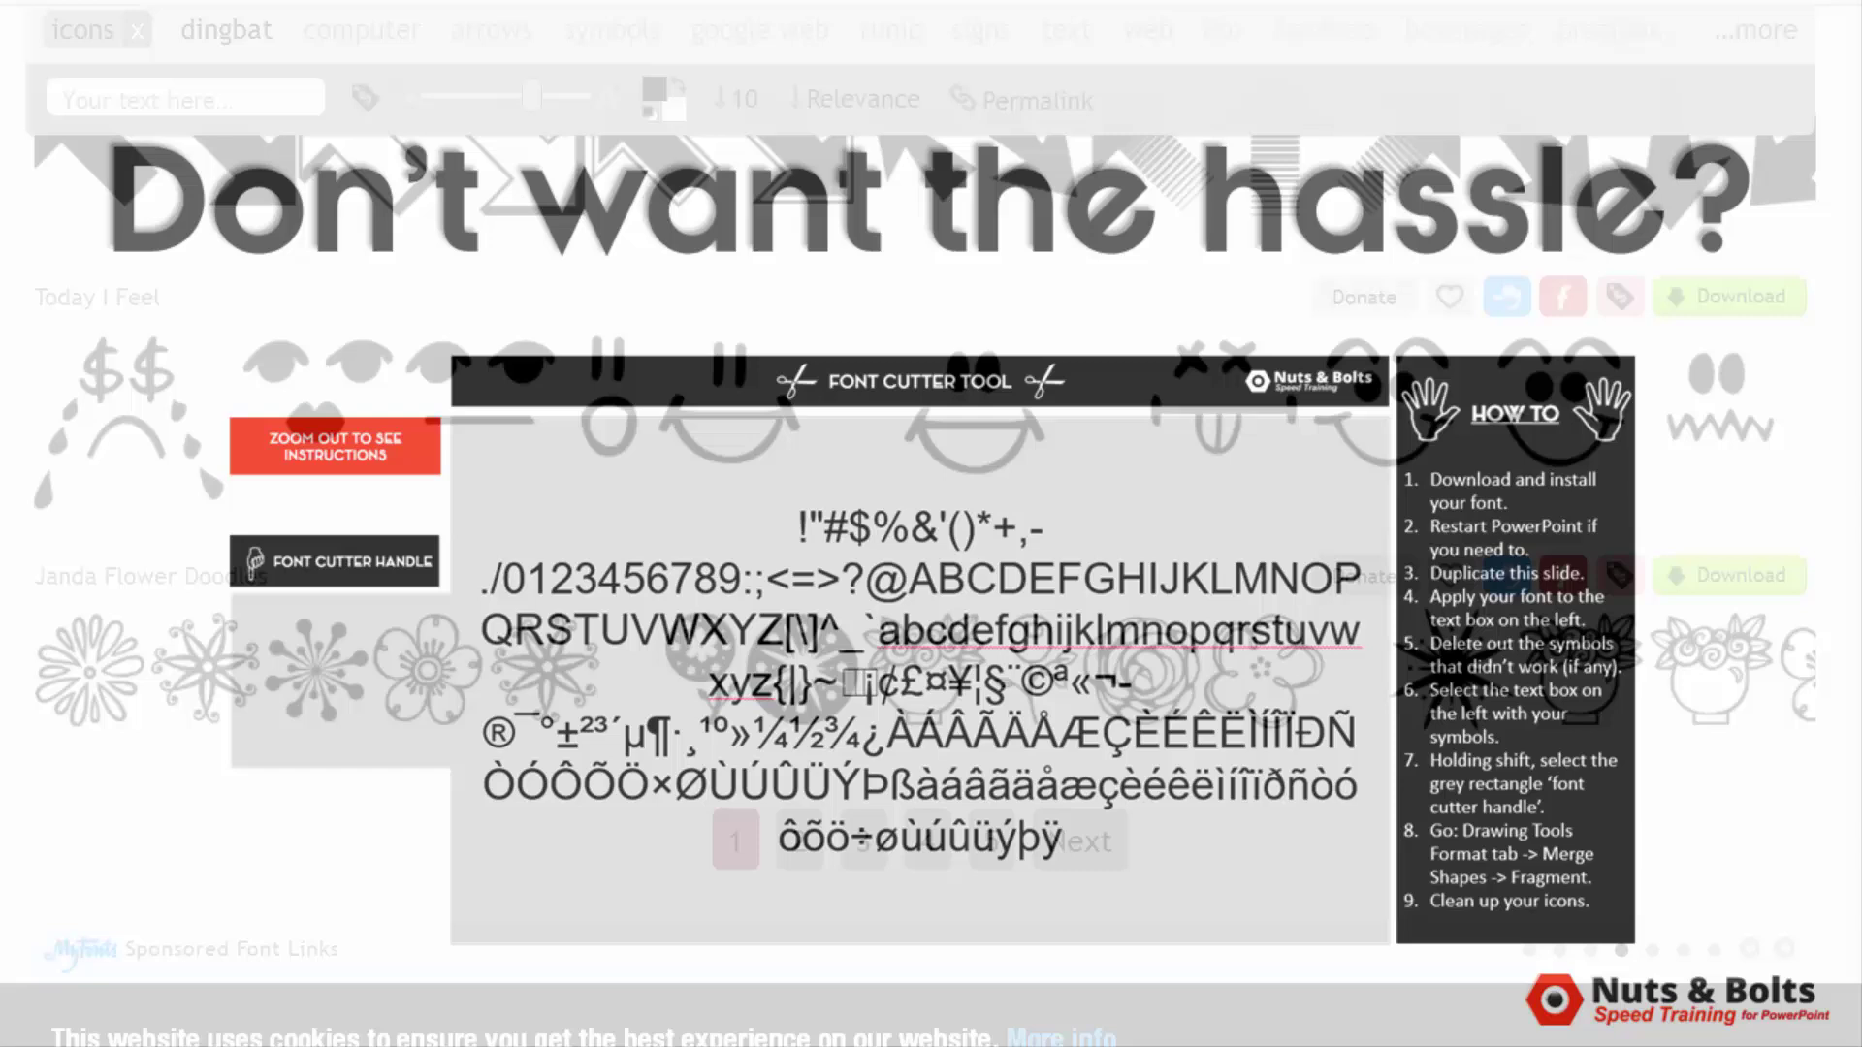